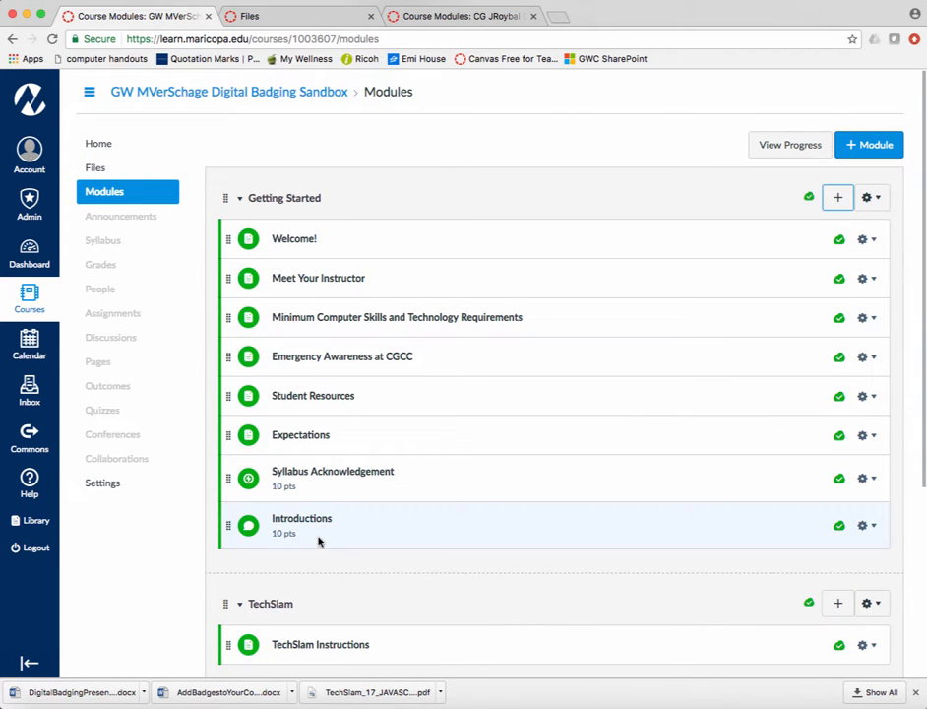
# Add the Canvas Orientation Badge from the Canvabadges external tool as an item in the Getting Started module.
pyautogui.scroll(-1, 354, 246)
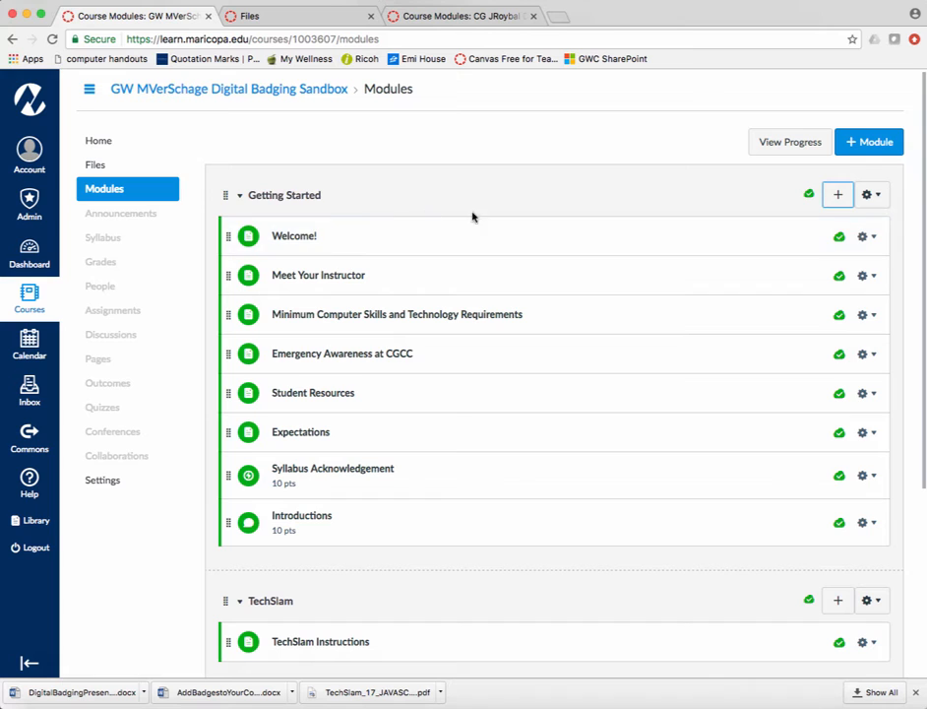
pyautogui.click(839, 197)
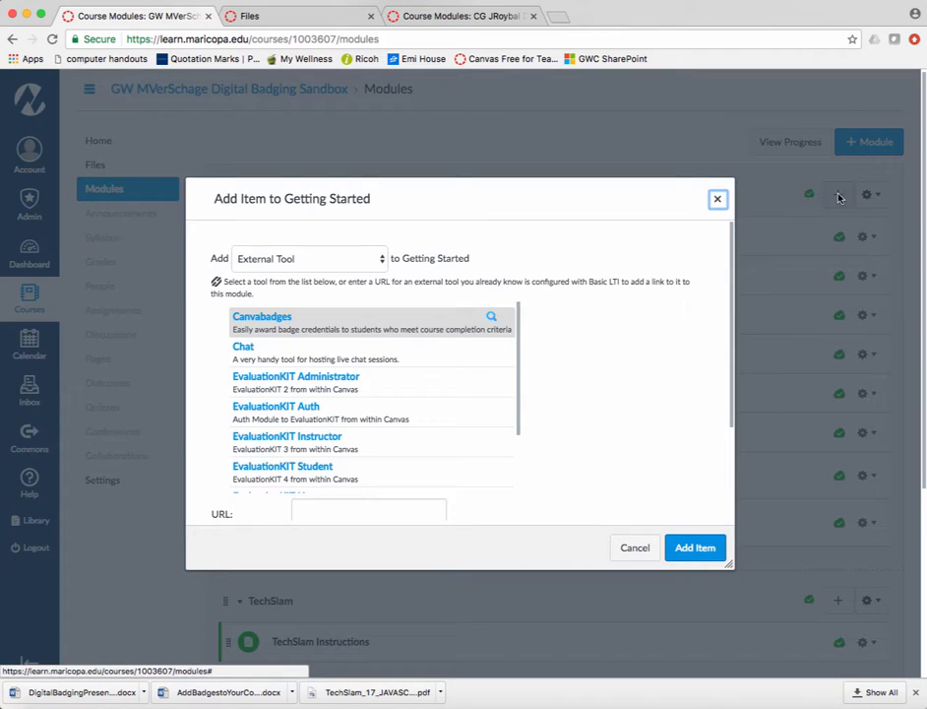
pyautogui.click(361, 260)
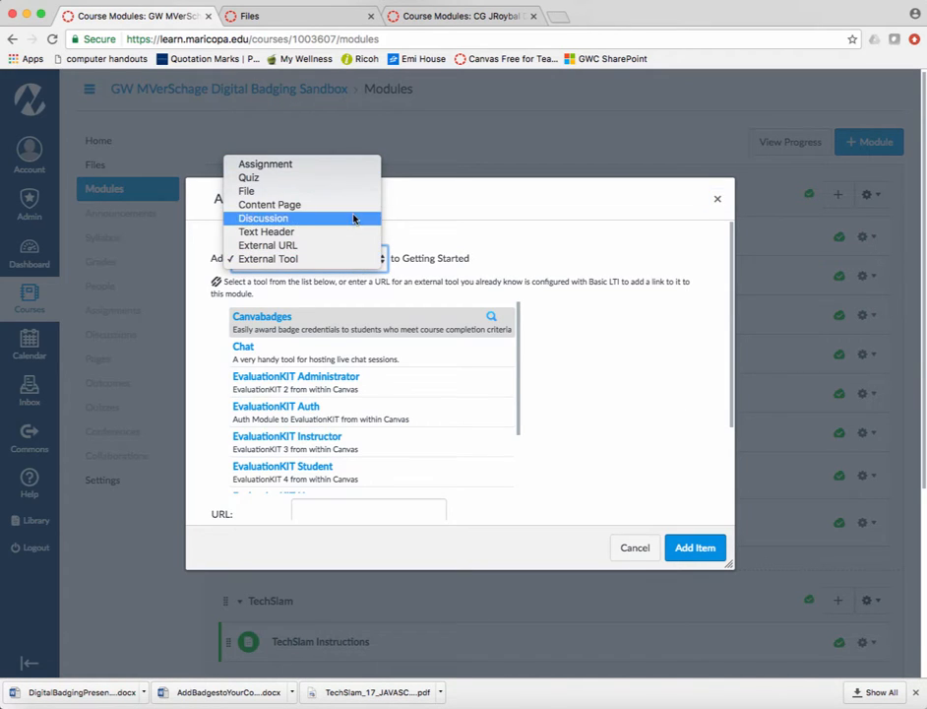
pyautogui.click(337, 167)
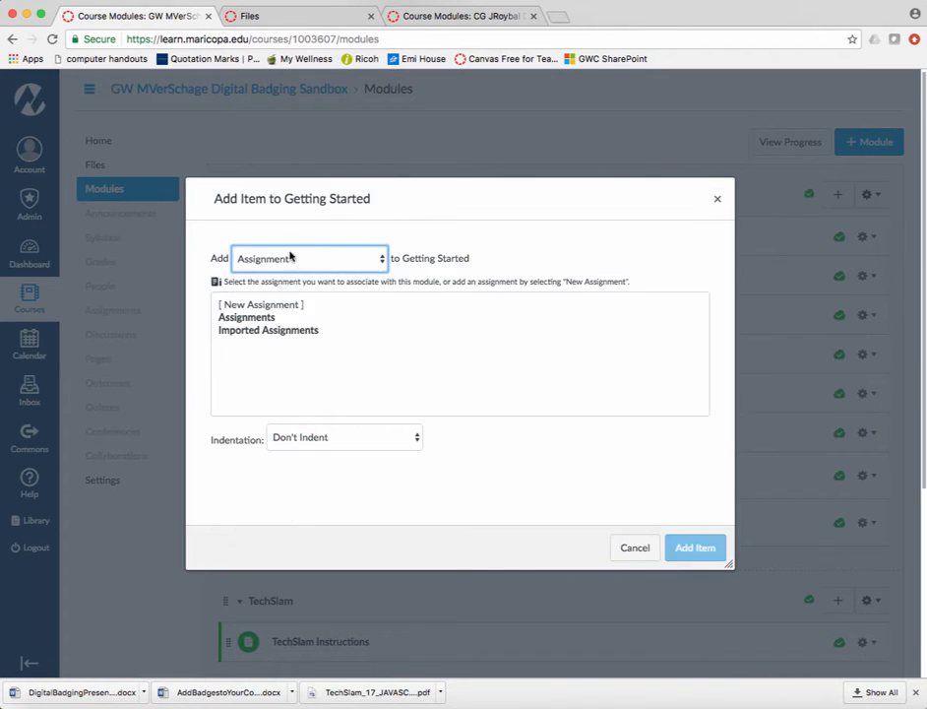
pyautogui.click(382, 262)
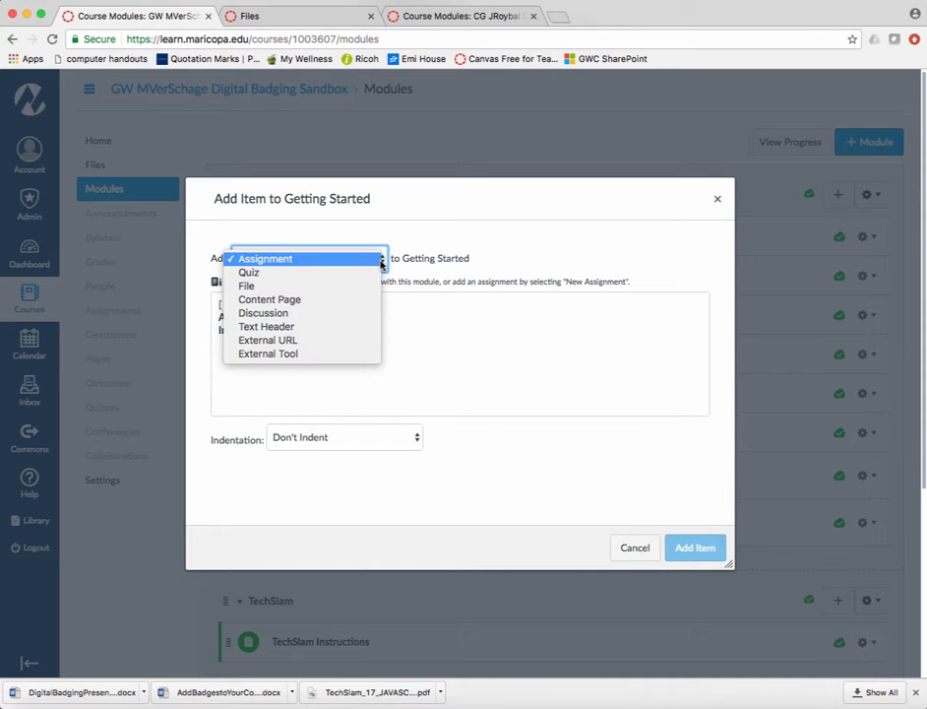
pyautogui.click(341, 353)
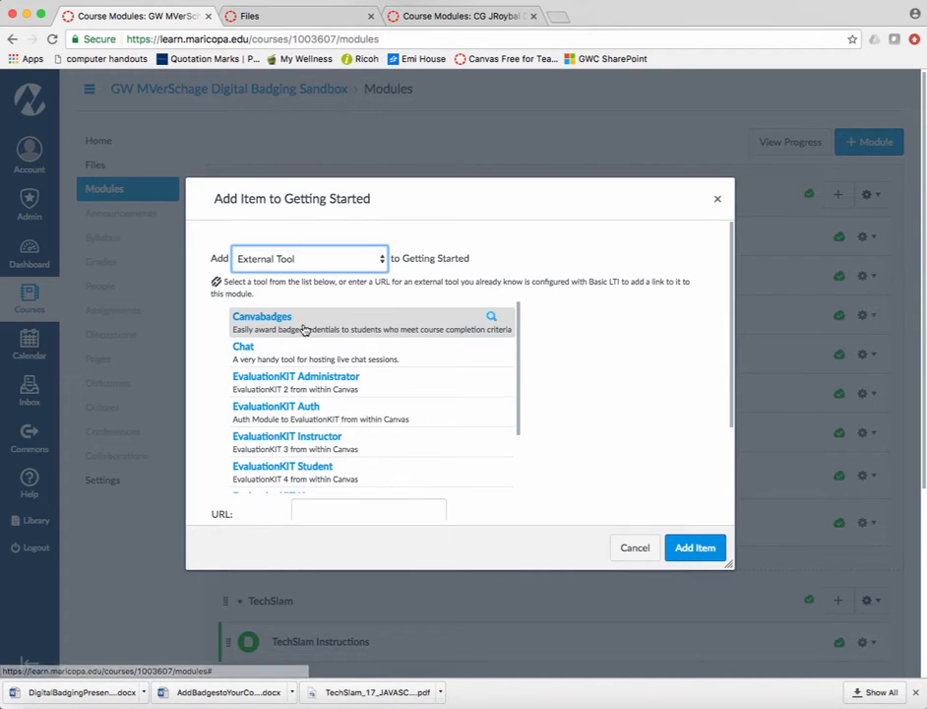
pyautogui.click(275, 321)
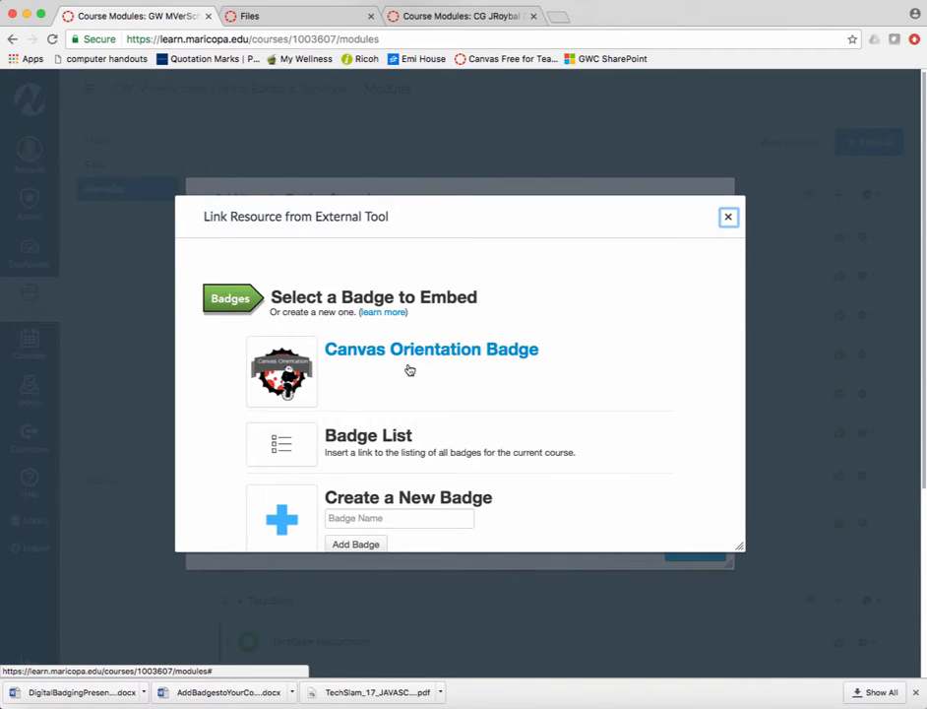
pyautogui.click(471, 356)
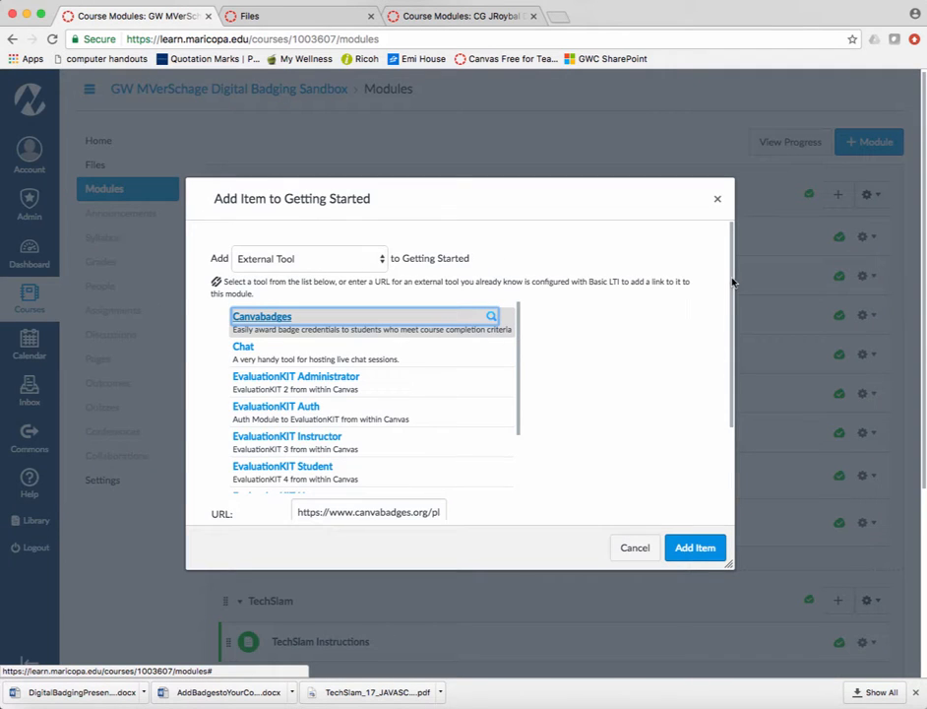
pyautogui.scroll(-3, 730, 308)
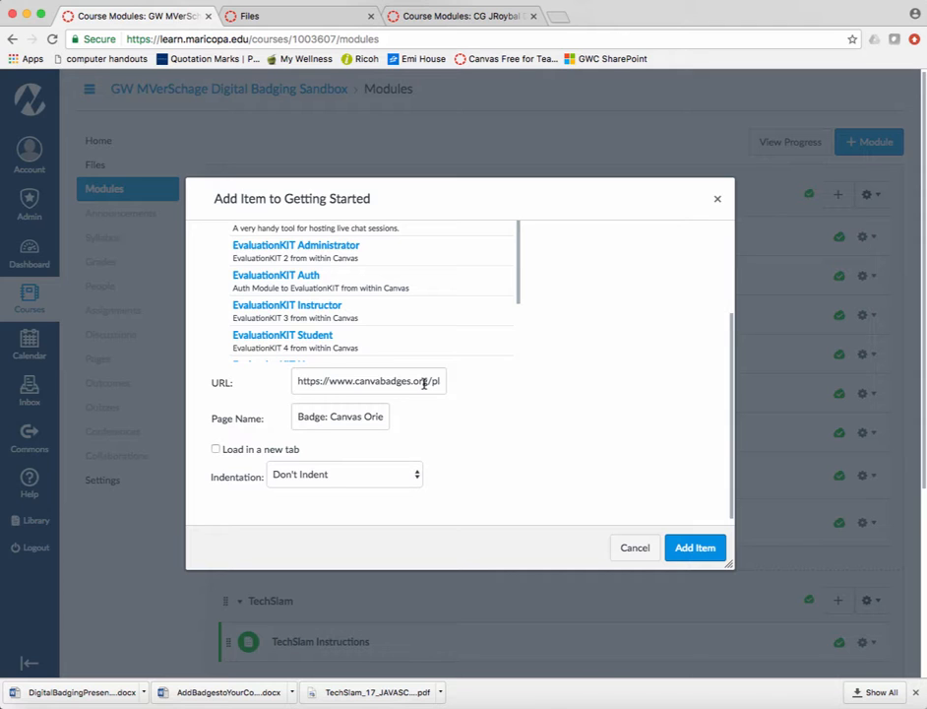
pyautogui.click(691, 549)
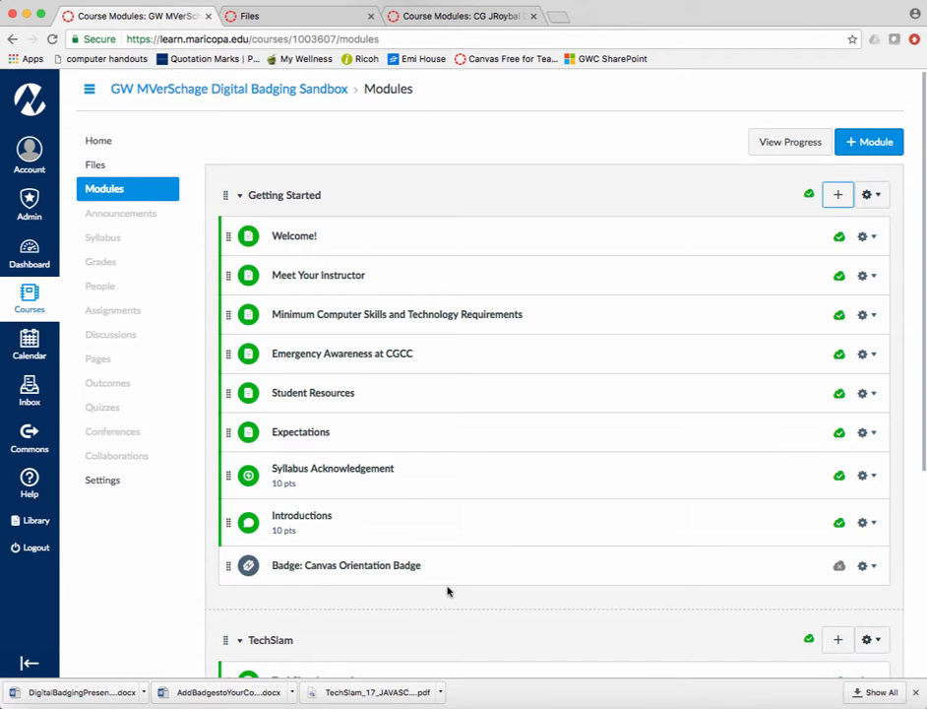
# Open the Canvas Orientation Badge item in the module and set its badge description to "Satisfactory completion of Canvas orientation".
pyautogui.click(378, 568)
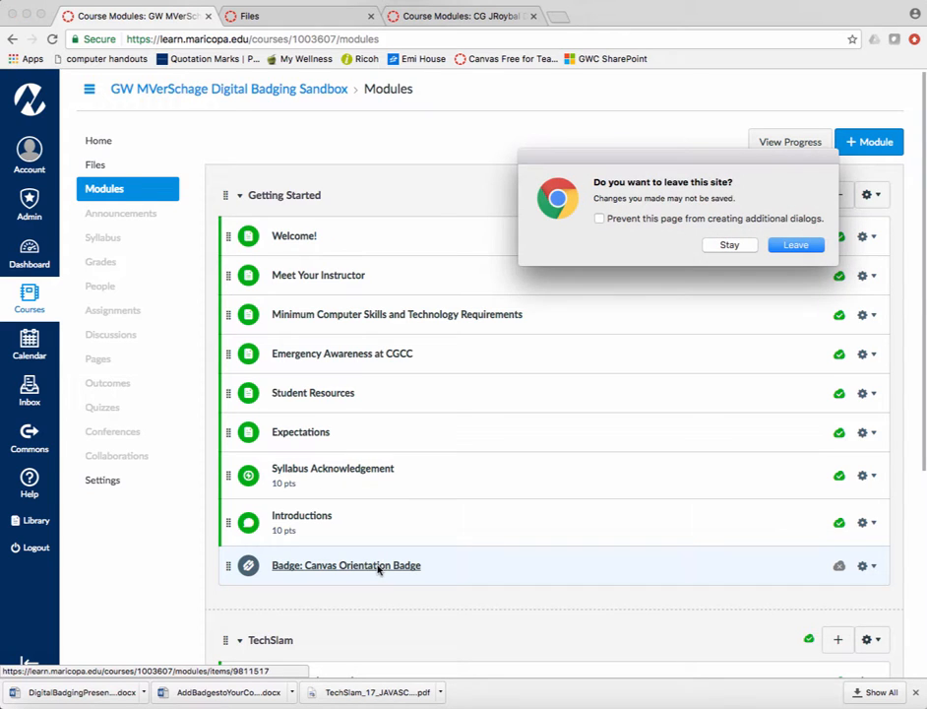
pyautogui.click(794, 246)
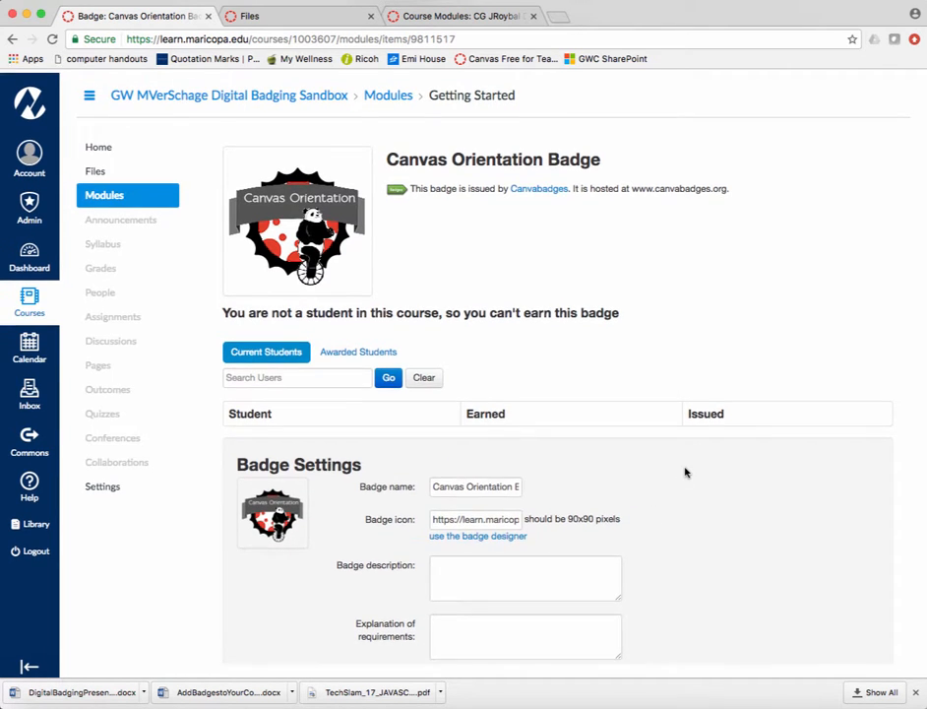
pyautogui.scroll(-5, 686, 472)
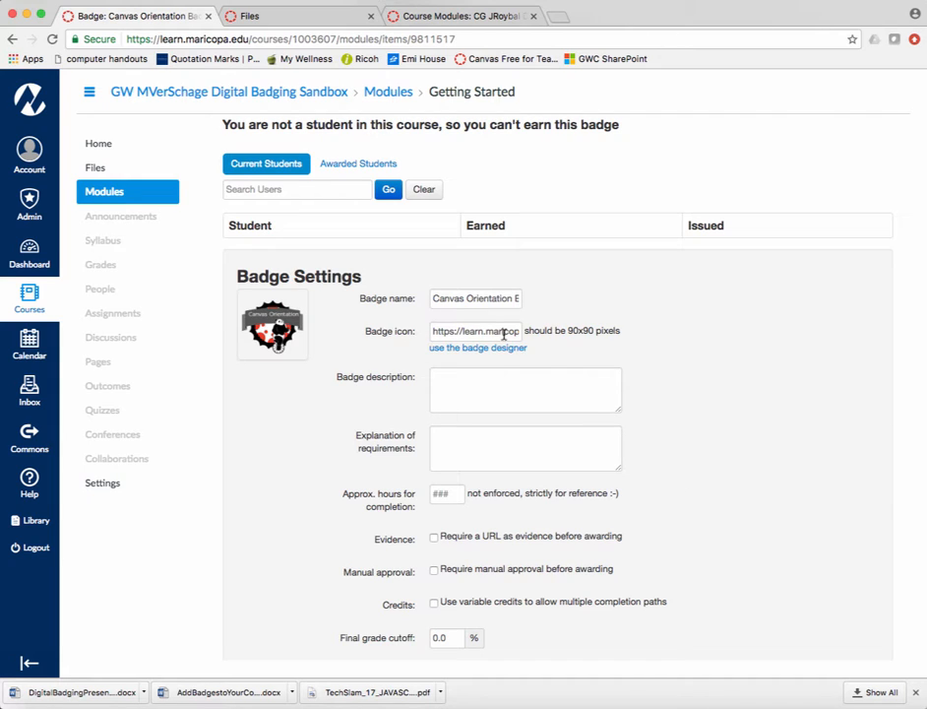
pyautogui.scroll(-1, 506, 334)
pyautogui.hscroll(1, 505, 335)
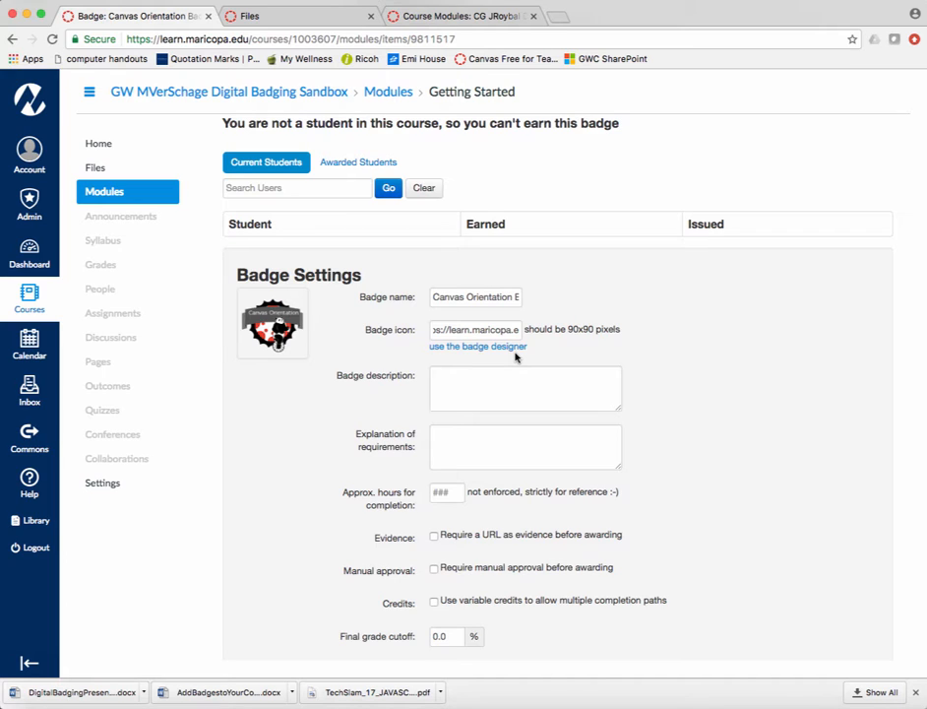
pyautogui.click(513, 376)
pyautogui.scroll(-2, 513, 377)
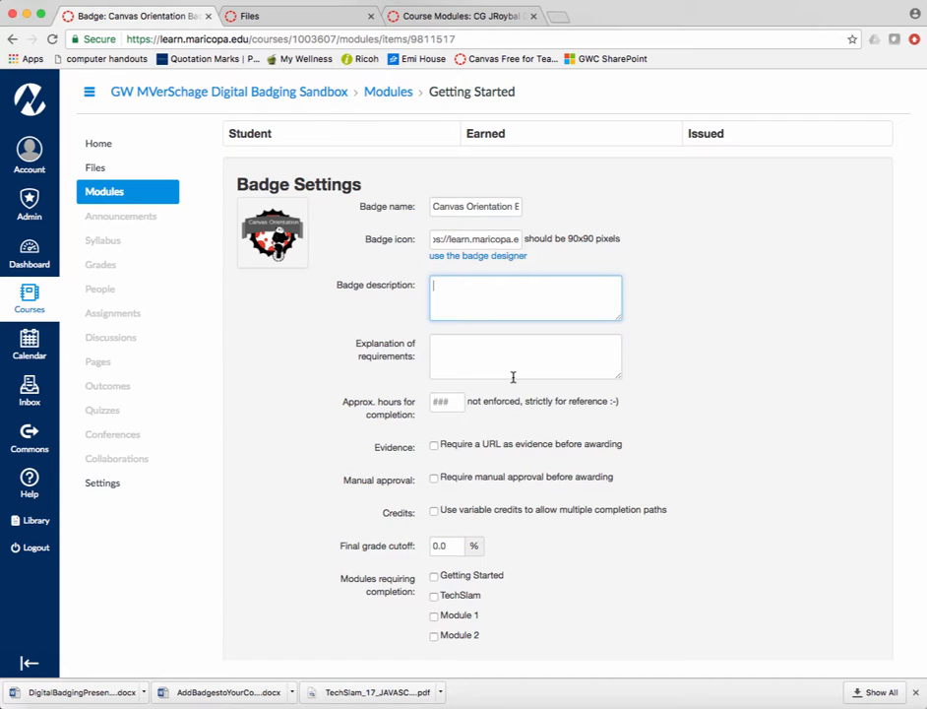
pyautogui.write('Satisfactory completion of Canvas orientation')
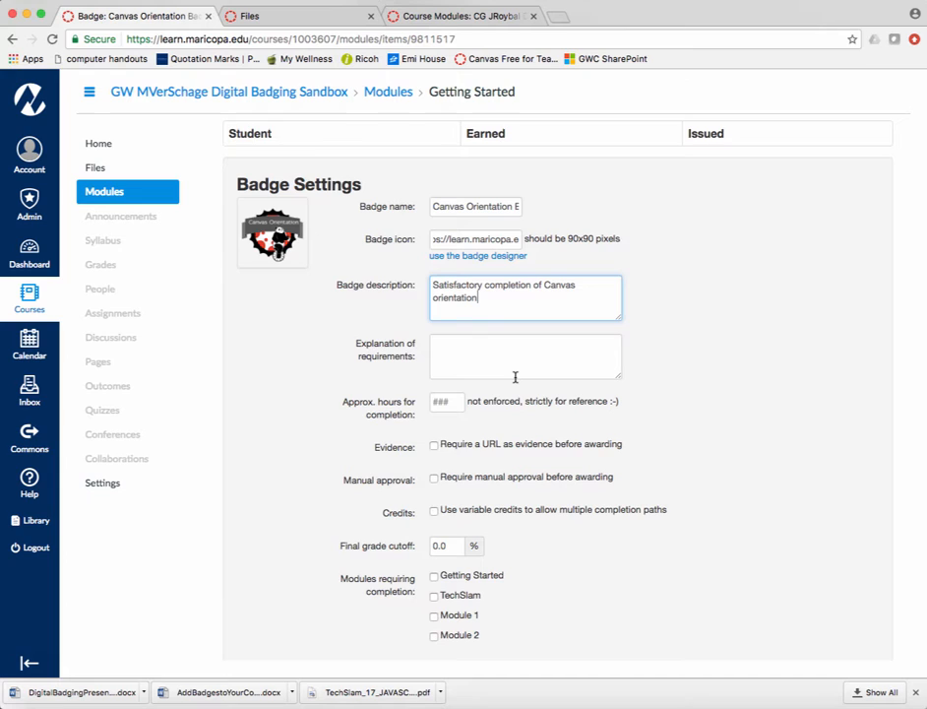
# Enter the explanation of requirements on four lines: "Student must:", "View all pages", "Complete syllabus acknowledgement", "Complete Introduction Discussion".
pyautogui.click(518, 365)
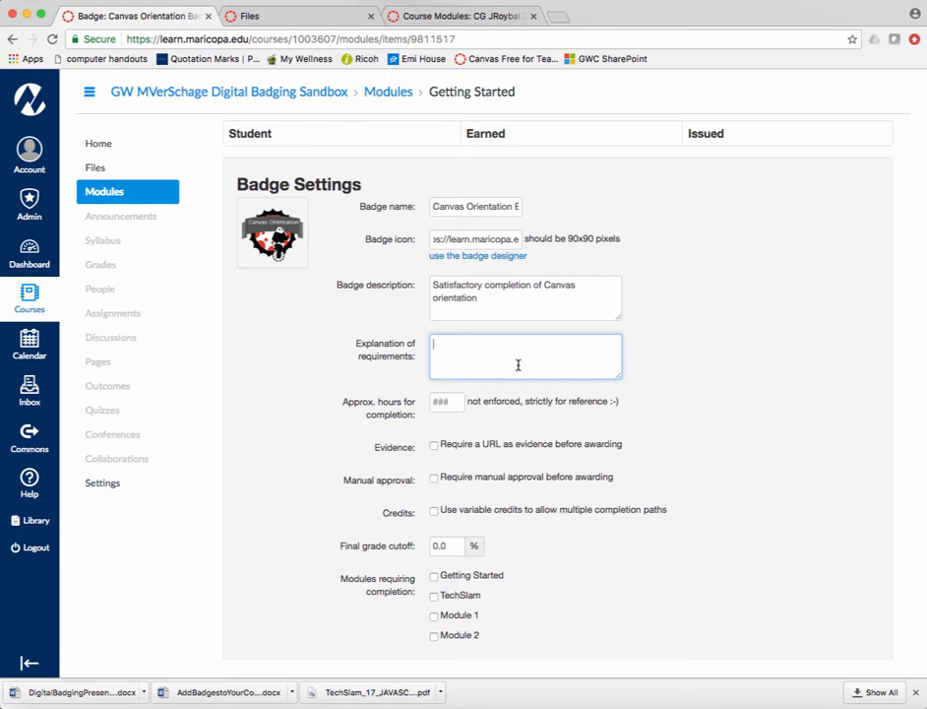
pyautogui.write('Student must:')
pyautogui.press('Return')
pyautogui.write('View all pages')
pyautogui.press('Return')
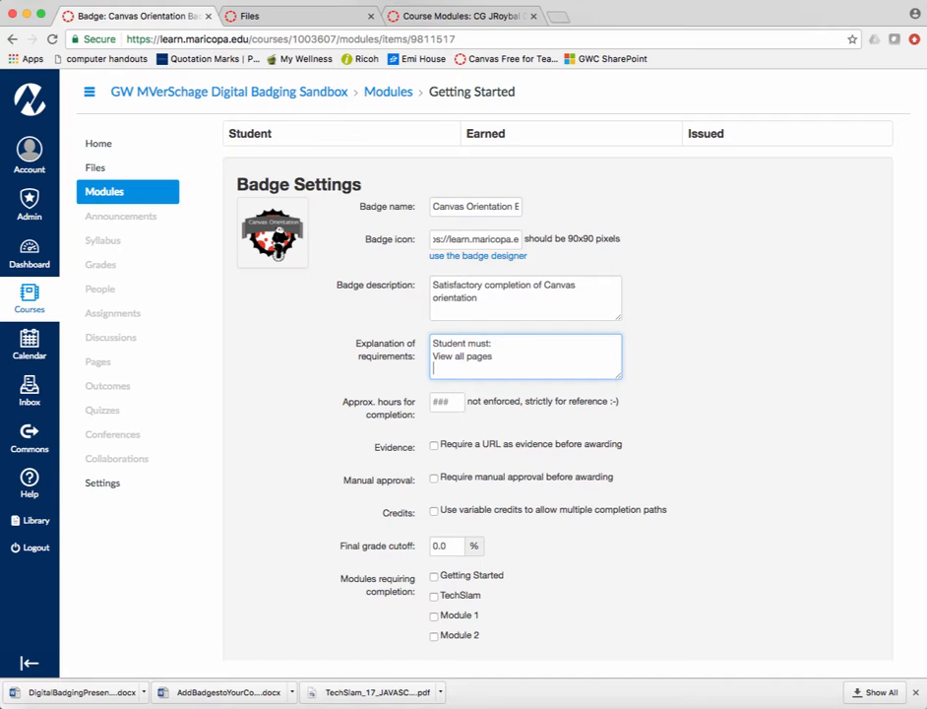
pyautogui.write('Complete syllabus acknowl')
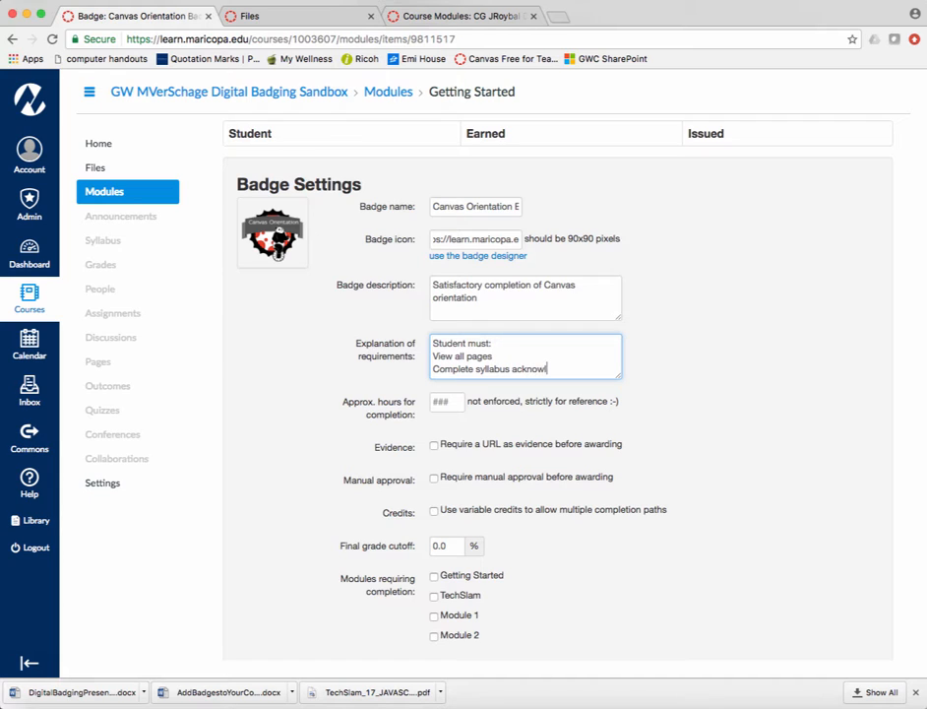
pyautogui.write('edgement')
pyautogui.press('Return')
pyautogui.write('Comp')
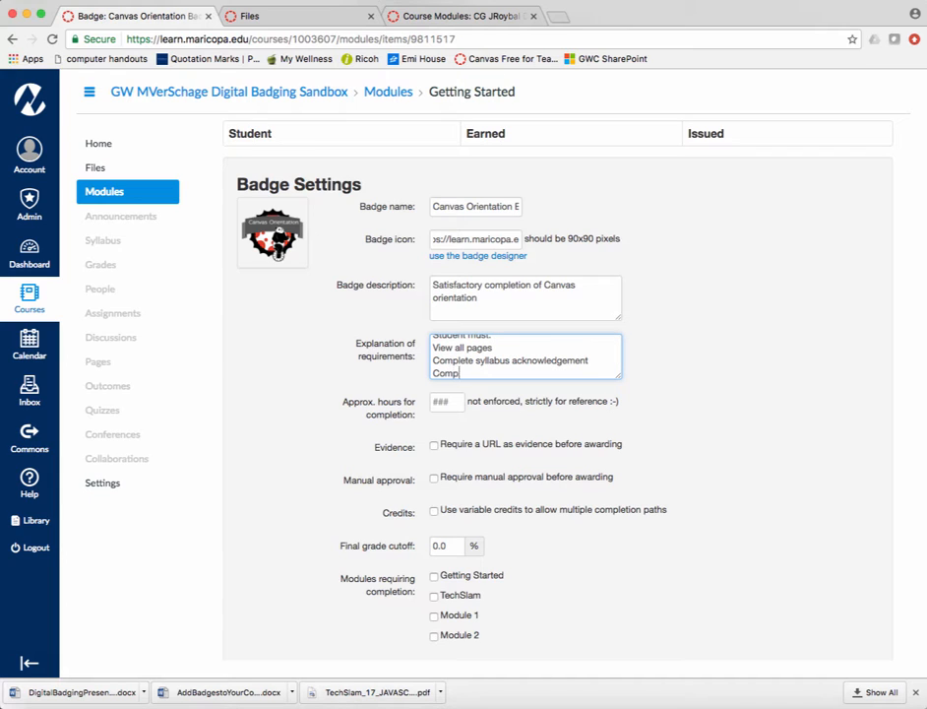
pyautogui.write('lete Introduction Discussion')
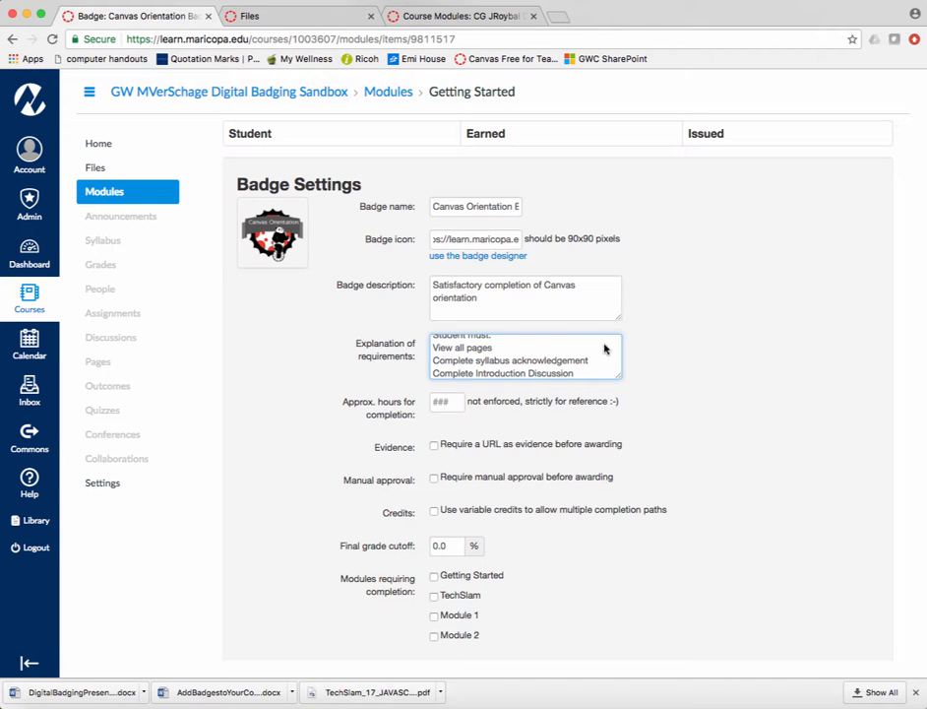
pyautogui.scroll(2, 664, 352)
pyautogui.scroll(1, 582, 347)
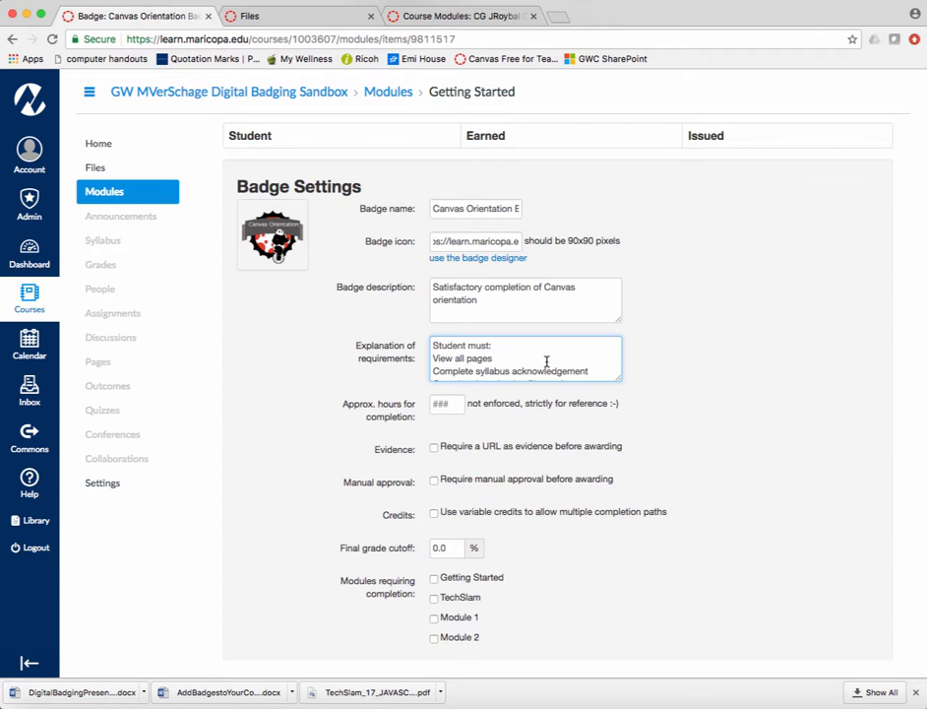
# Set the badge's approximate hours for completion to 2.
pyautogui.scroll(-1, 438, 389)
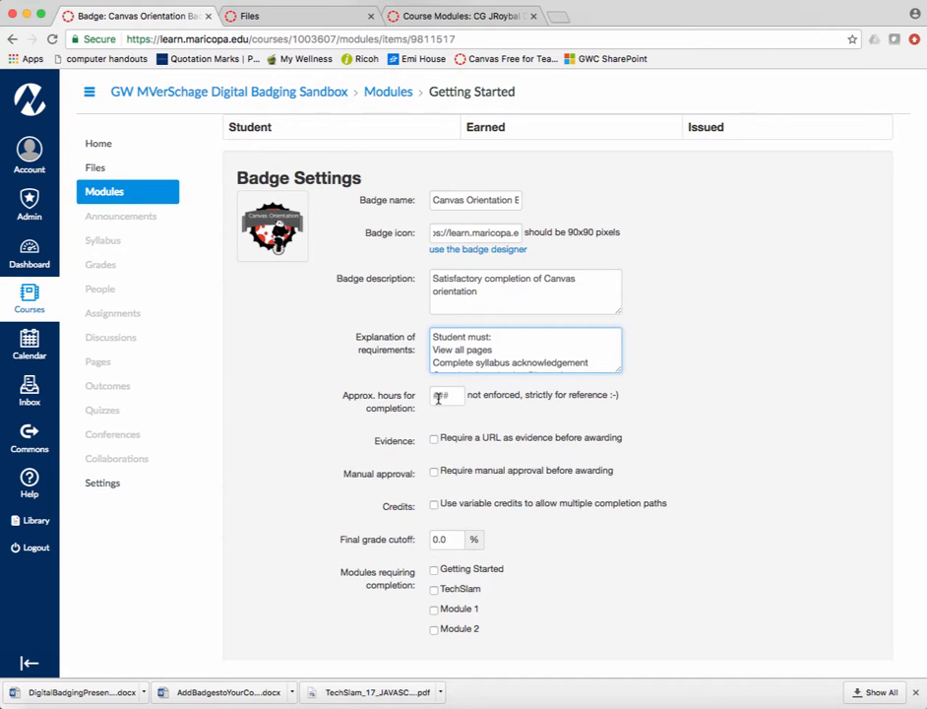
pyautogui.click(456, 396)
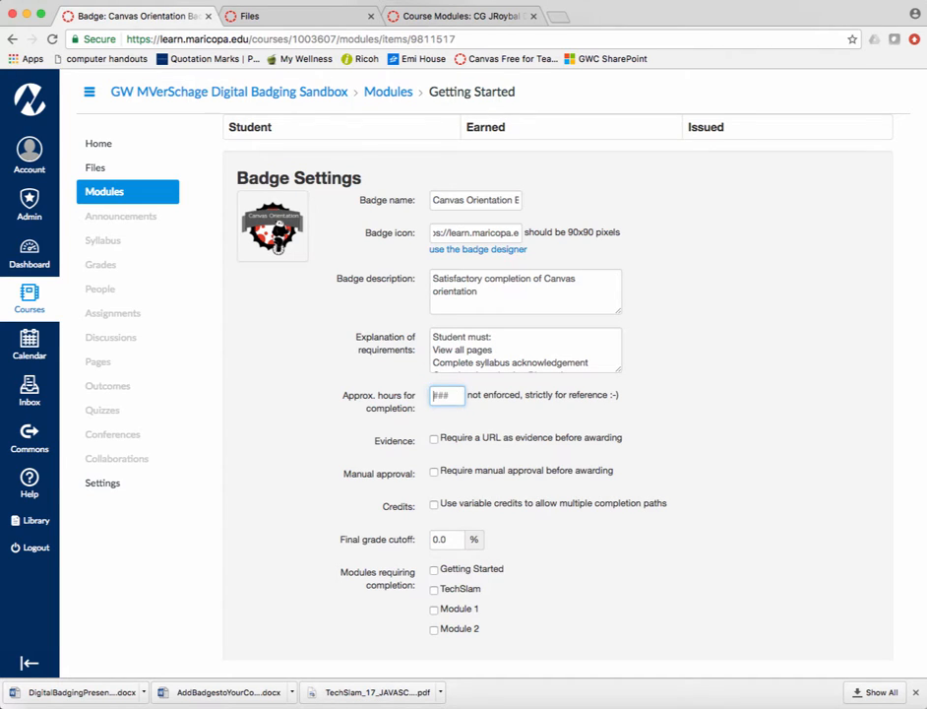
pyautogui.write('2')
pyautogui.click(503, 405)
# Make the Getting Started module required for completion of the badge, leaving the final grade cutoff at 0.0%.
pyautogui.scroll(-3, 579, 427)
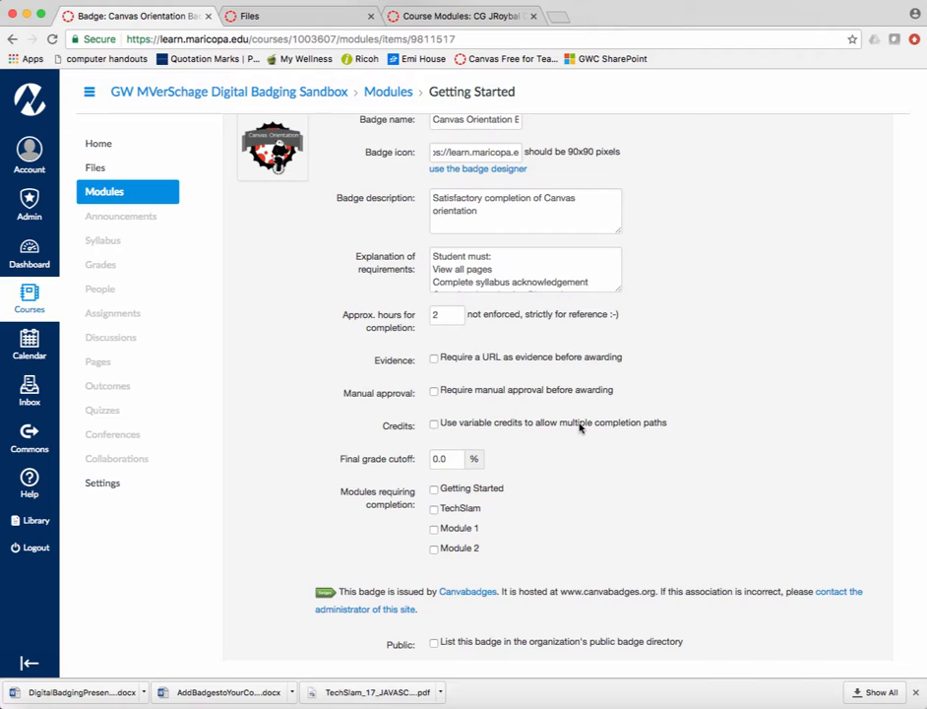
pyautogui.click(455, 460)
pyautogui.moveTo(454, 459); pyautogui.dragTo(430, 458)
pyautogui.click(528, 474)
pyautogui.click(434, 489)
# List the badge in the organization's public badge directory and save the badge settings.
pyautogui.scroll(-3, 434, 492)
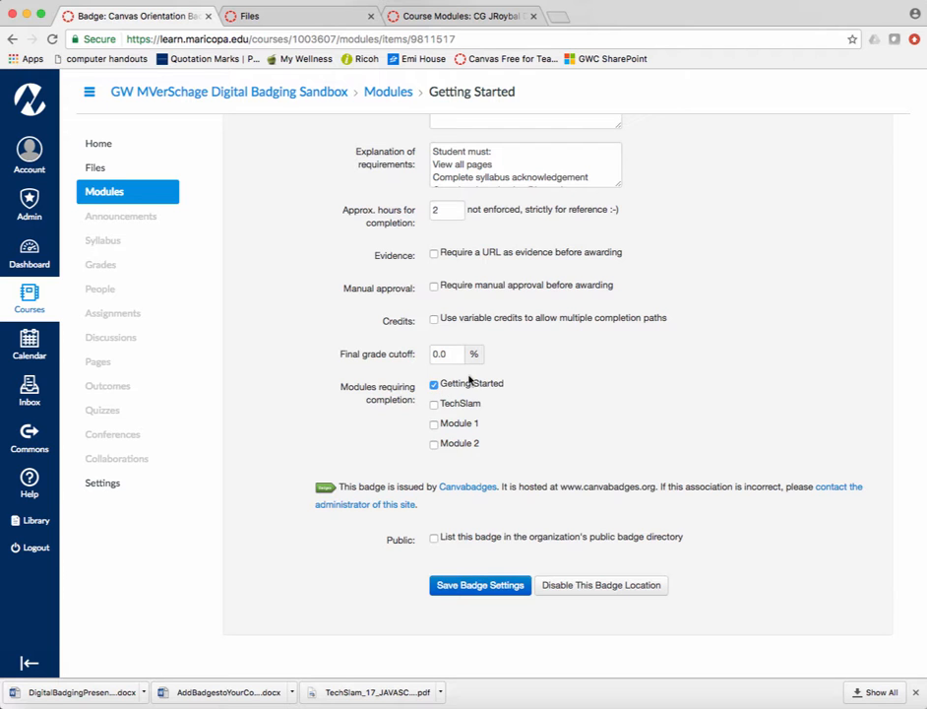
pyautogui.scroll(-1, 434, 547)
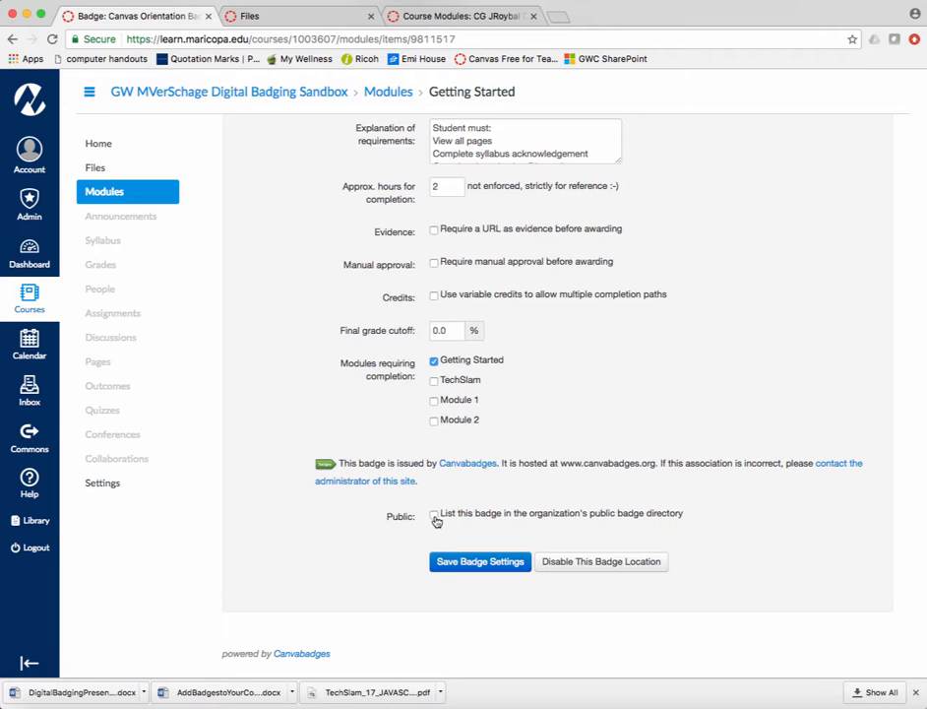
pyautogui.click(434, 516)
pyautogui.click(481, 563)
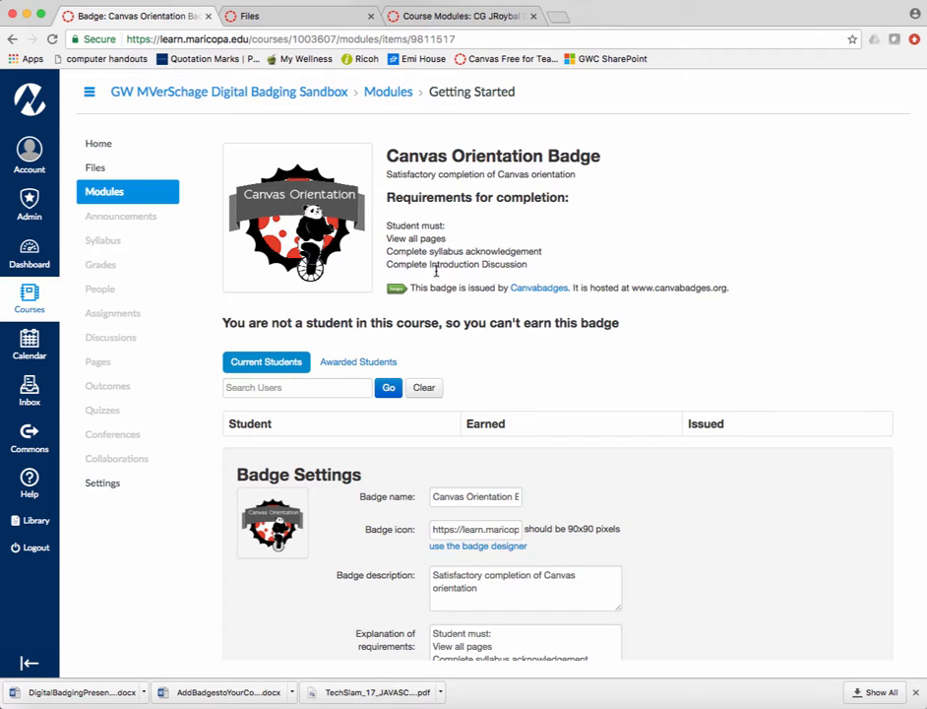
# Return to the course modules and add a requirement to Getting Started that students view the Welcome! page.
pyautogui.click(117, 192)
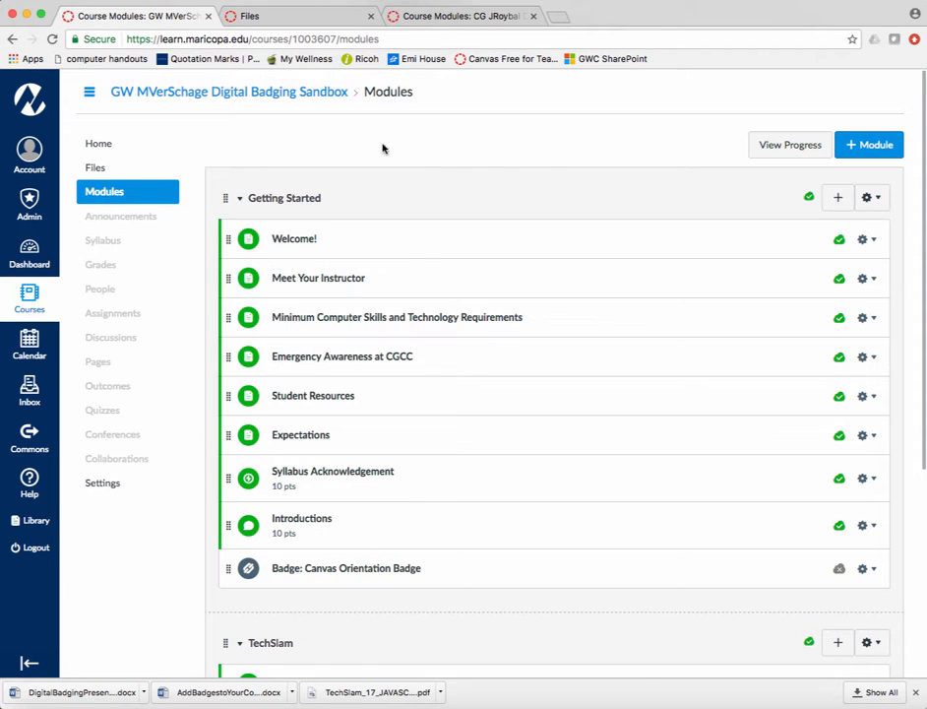
pyautogui.click(870, 203)
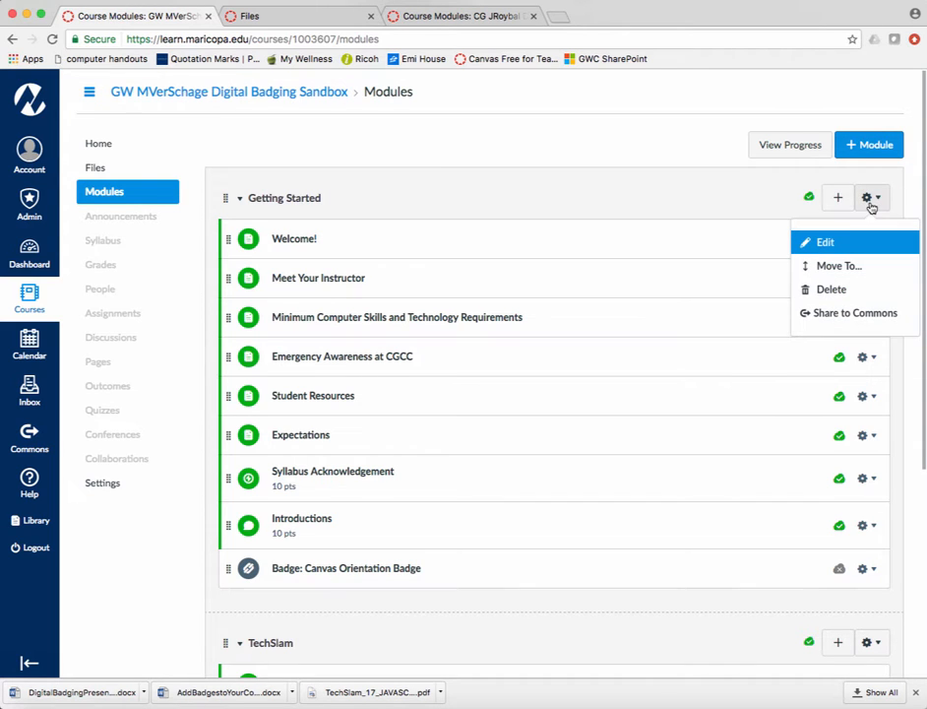
pyautogui.click(827, 243)
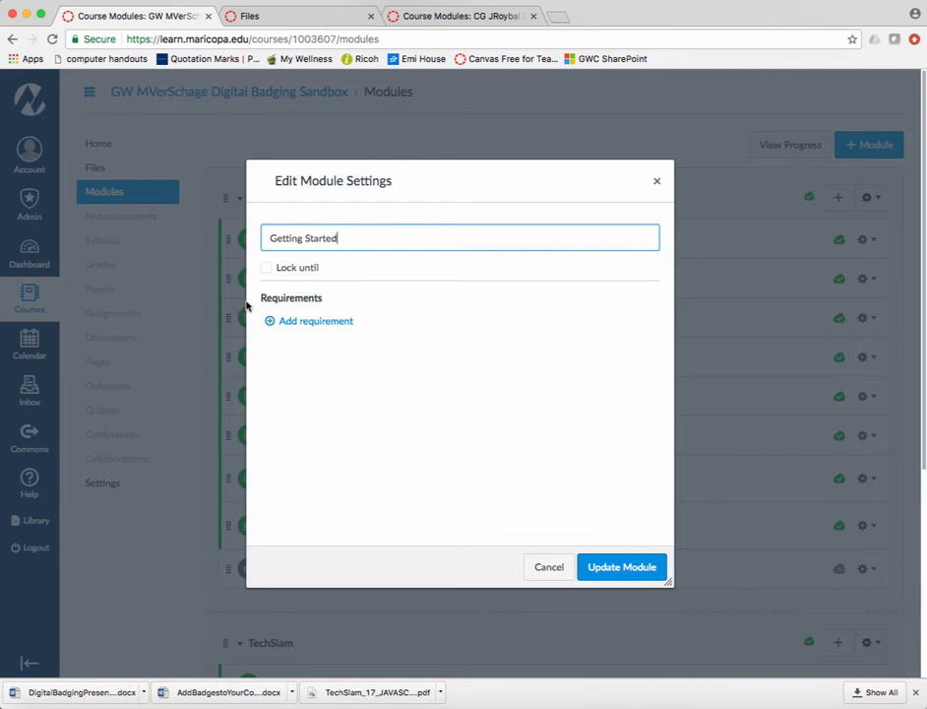
pyautogui.click(315, 321)
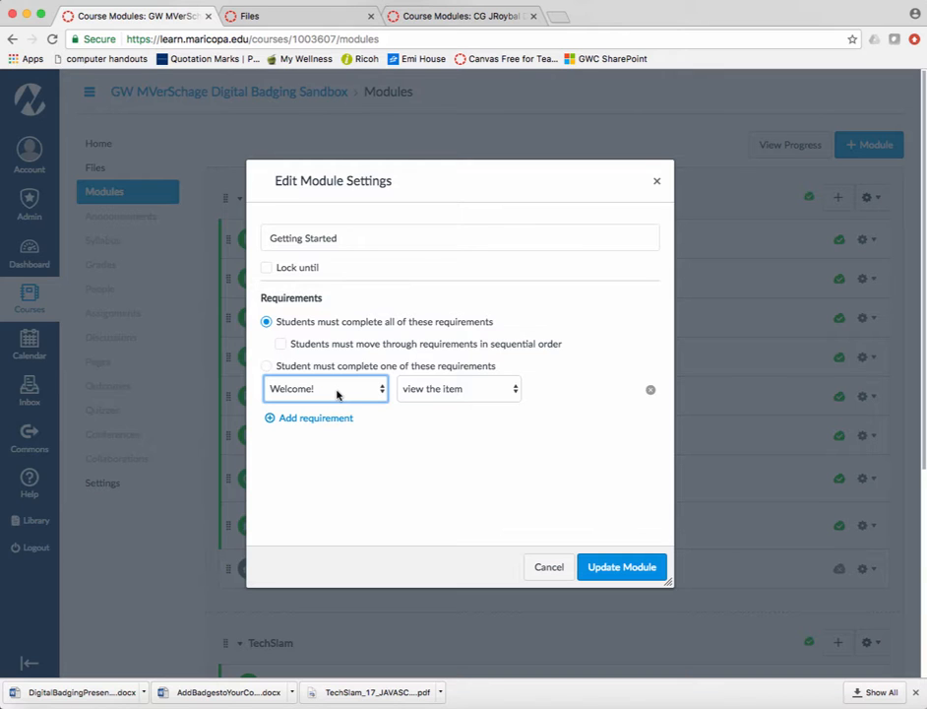
# Add requirements that students view the Meet Your Instructor and Minimum Computer Skills and Technology Requirements pages.
pyautogui.moveTo(403, 188); pyautogui.dragTo(536, 193)
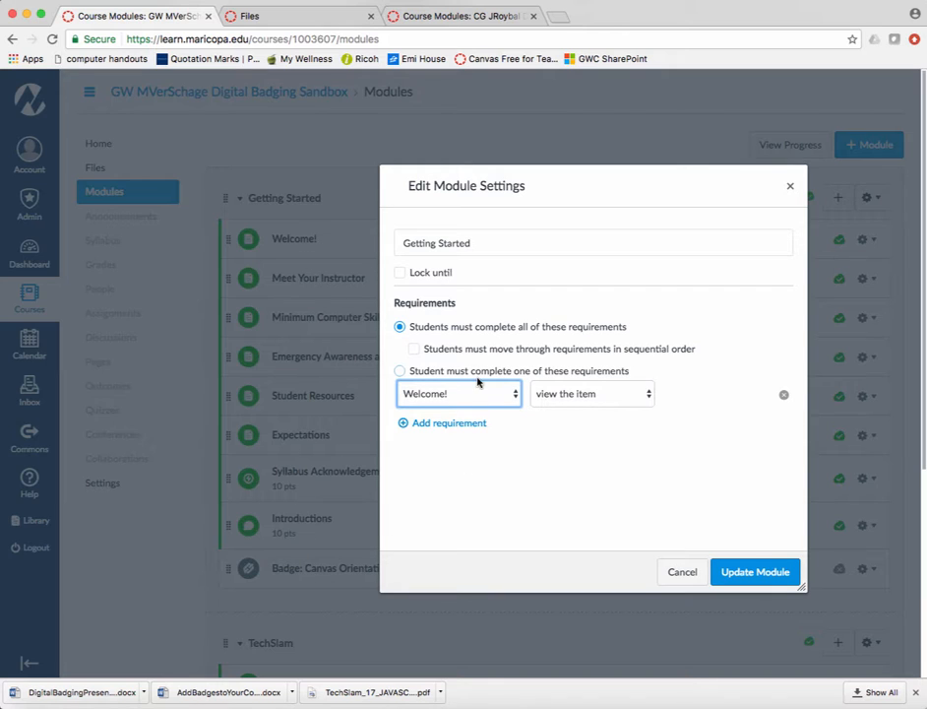
pyautogui.click(443, 425)
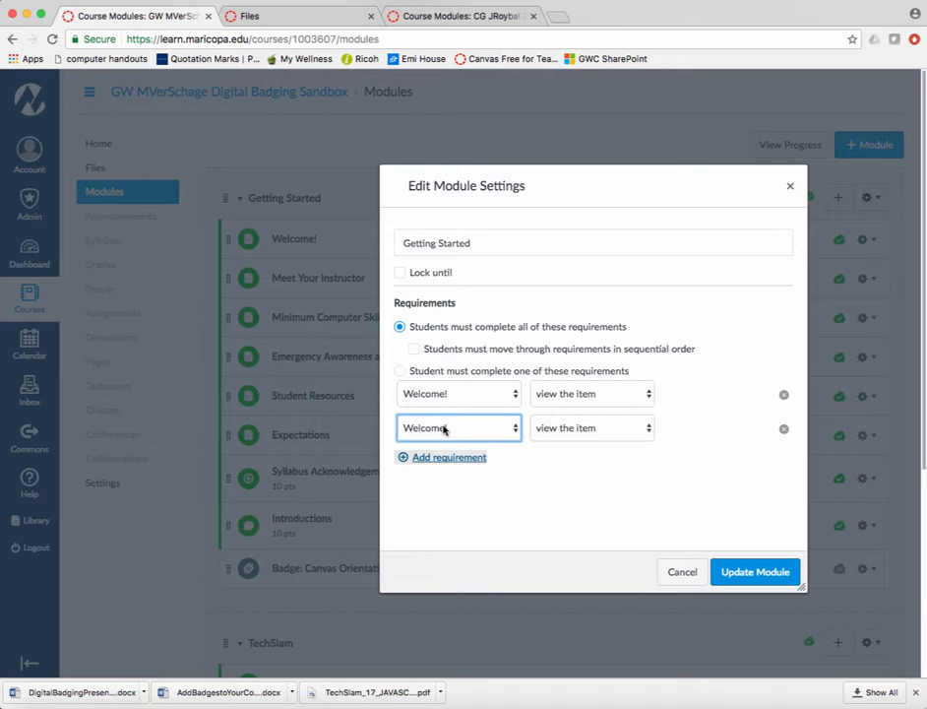
pyautogui.click(431, 427)
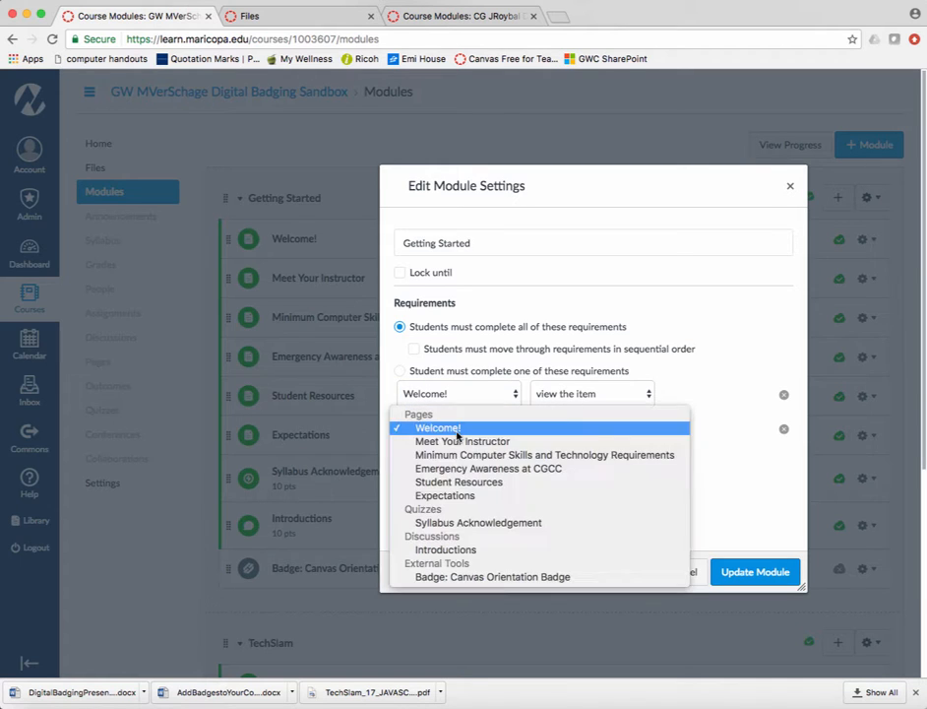
pyautogui.click(457, 443)
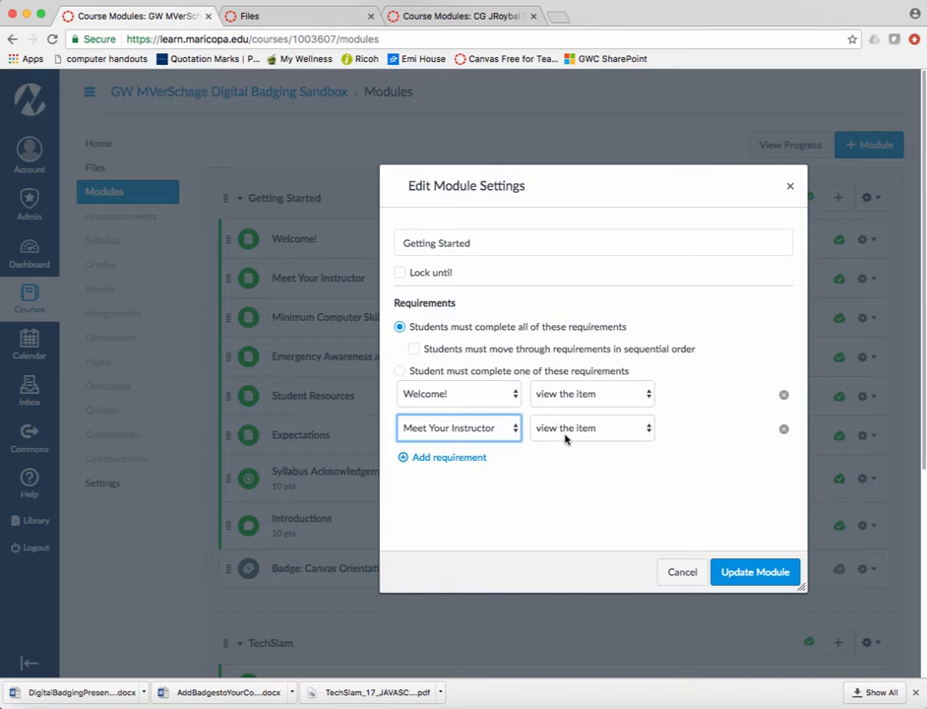
pyautogui.click(449, 457)
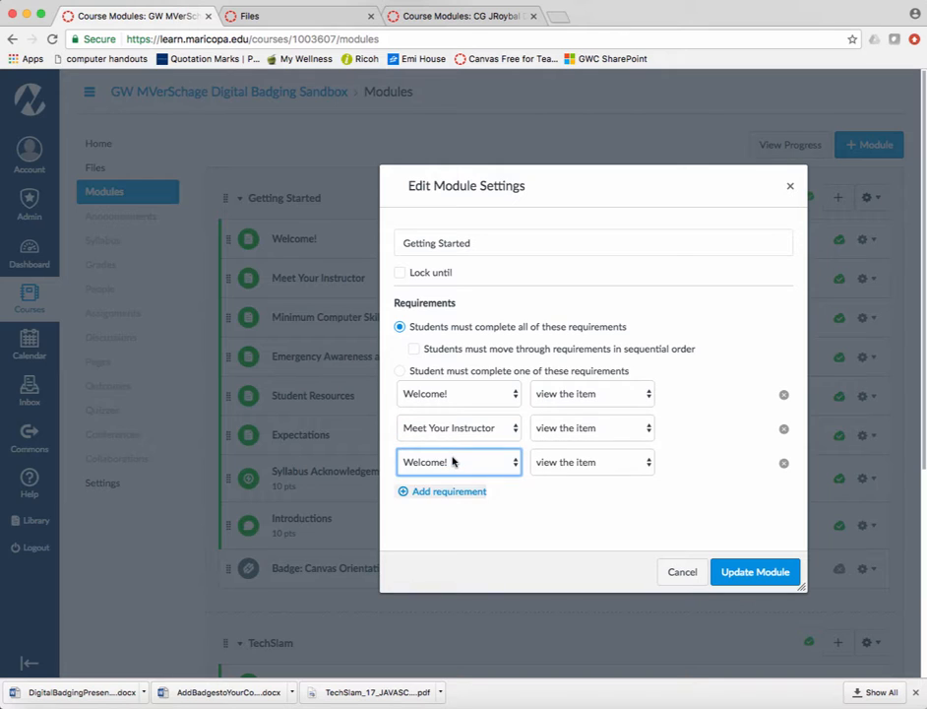
pyautogui.click(453, 463)
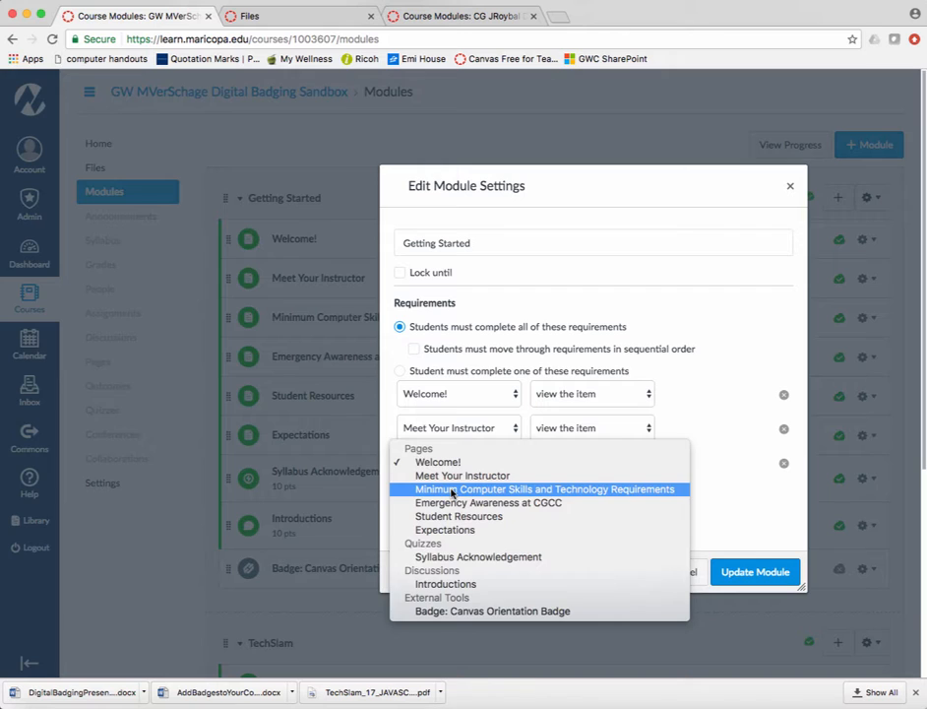
pyautogui.click(452, 489)
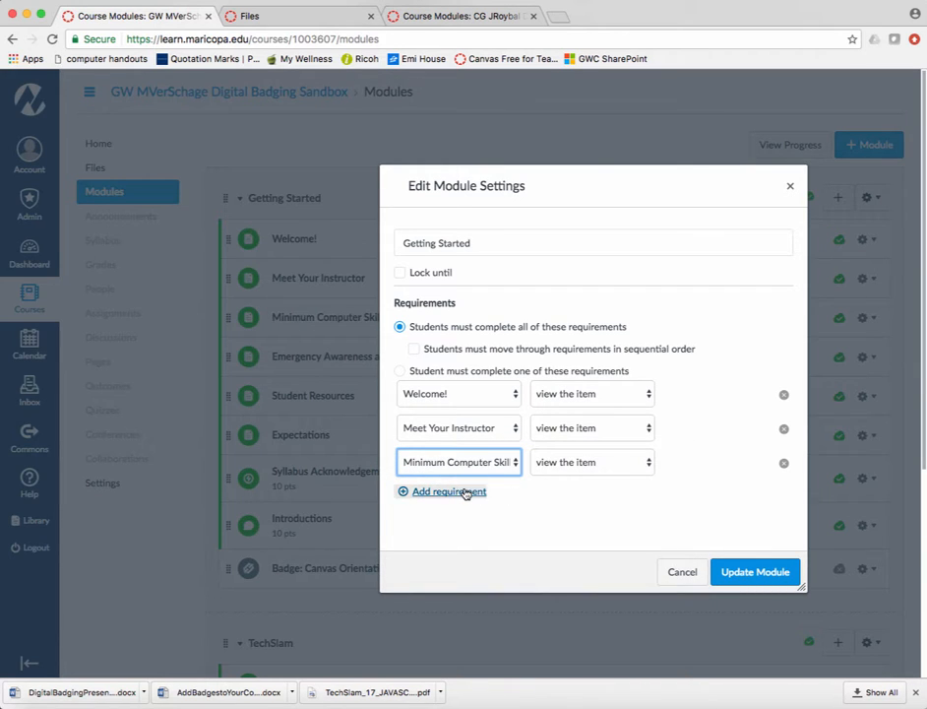
# Add requirements that students view the Emergency Awareness at CGCC and Student Resources pages.
pyautogui.click(468, 491)
pyautogui.click(453, 498)
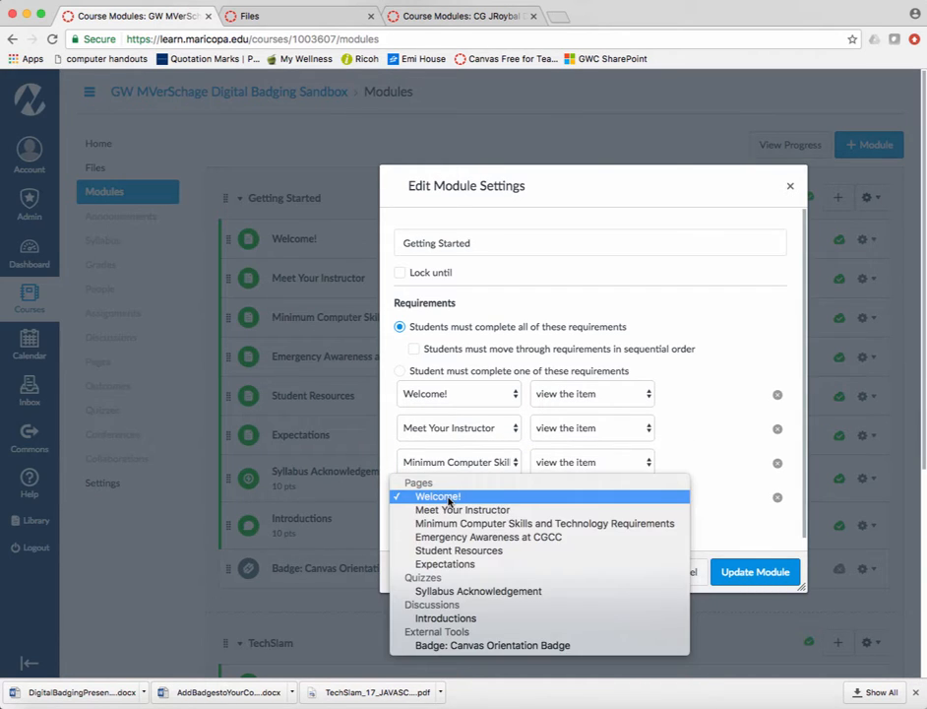
pyautogui.click(426, 538)
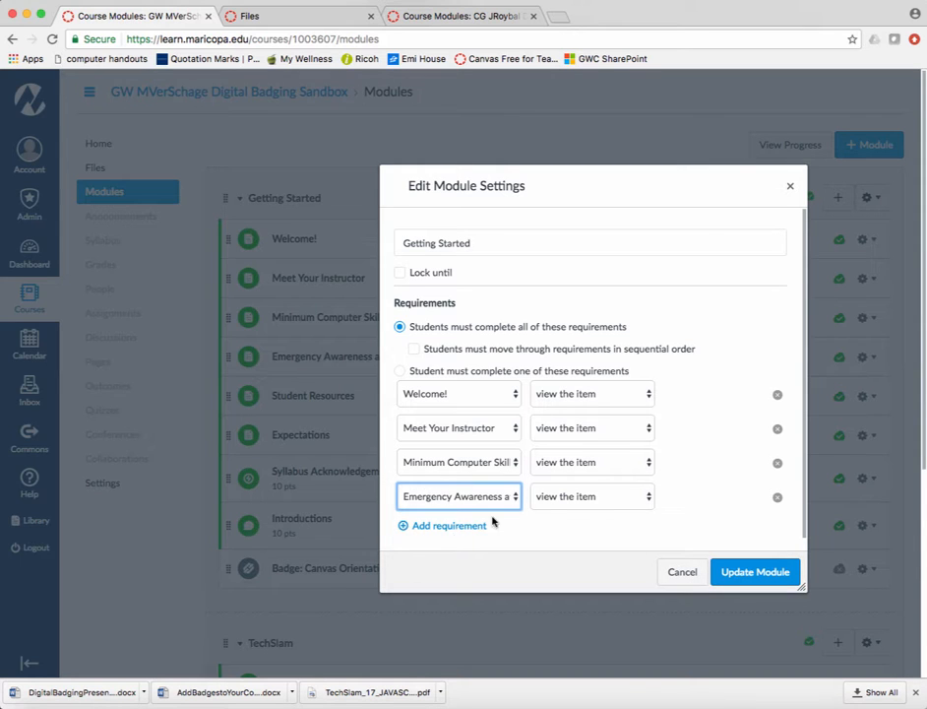
pyautogui.click(460, 525)
pyautogui.click(459, 529)
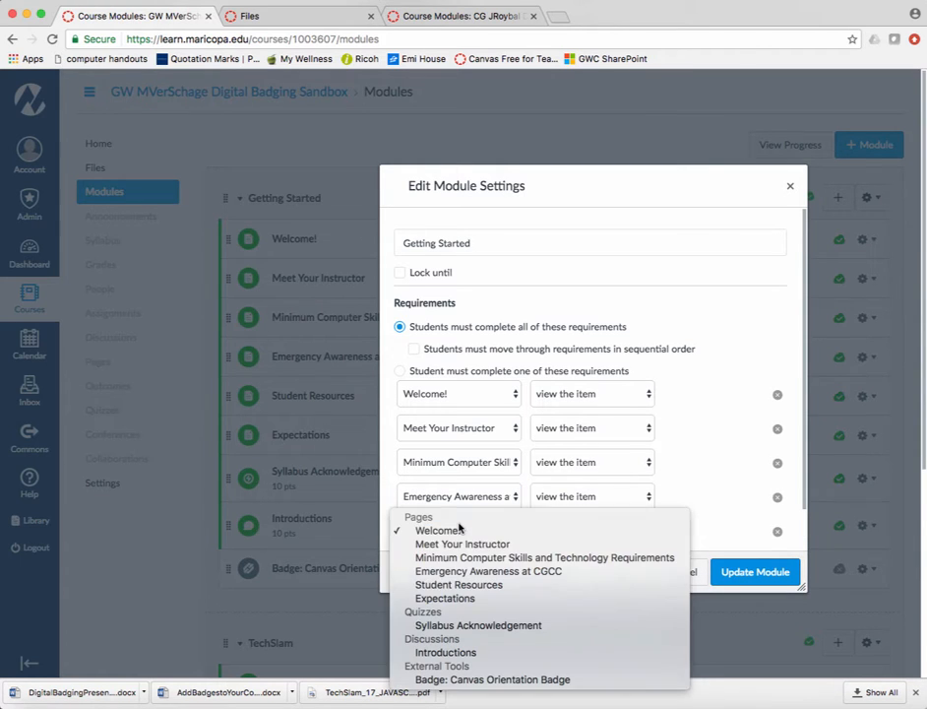
pyautogui.click(458, 585)
# Add a requirement to the Getting Started module that students view the Expectations page.
pyautogui.scroll(-2, 474, 563)
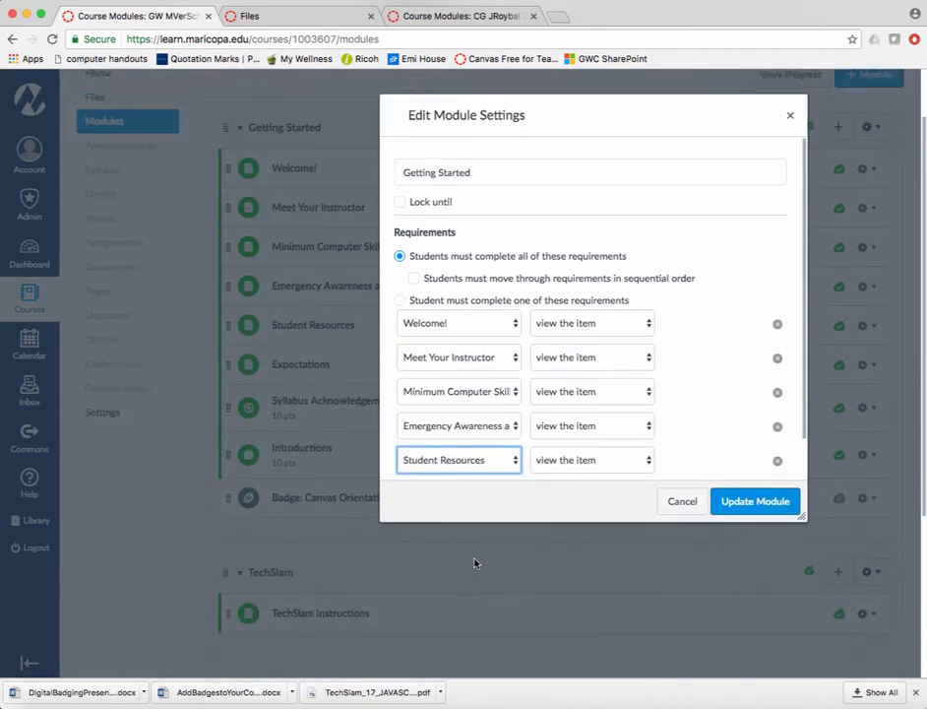
pyautogui.scroll(-3, 576, 441)
pyautogui.scroll(2, 593, 423)
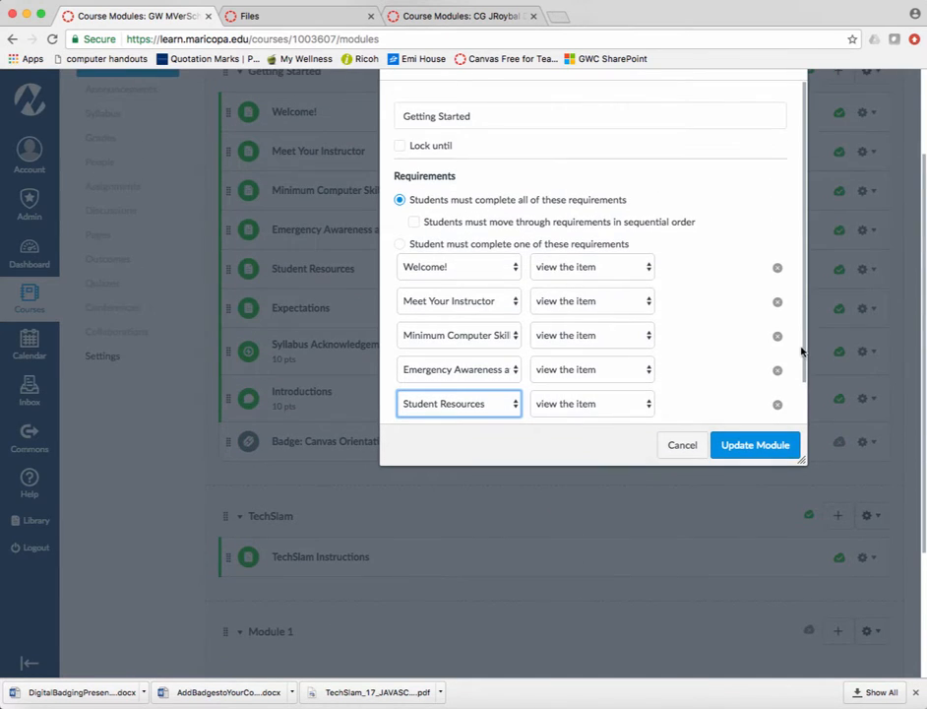
pyautogui.moveTo(805, 357); pyautogui.dragTo(804, 398)
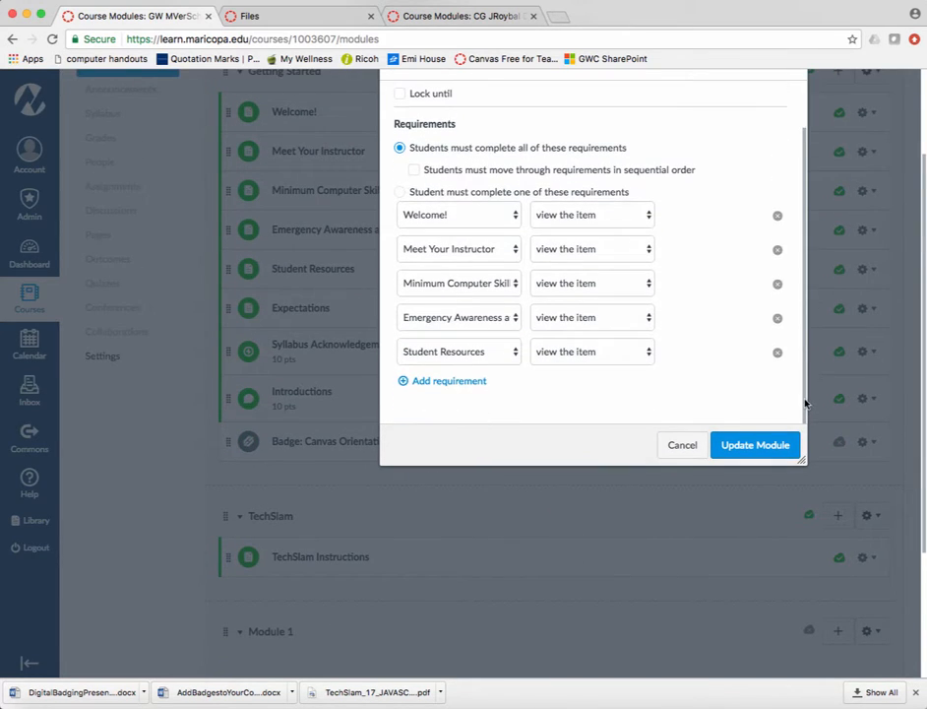
pyautogui.click(470, 385)
pyautogui.click(463, 389)
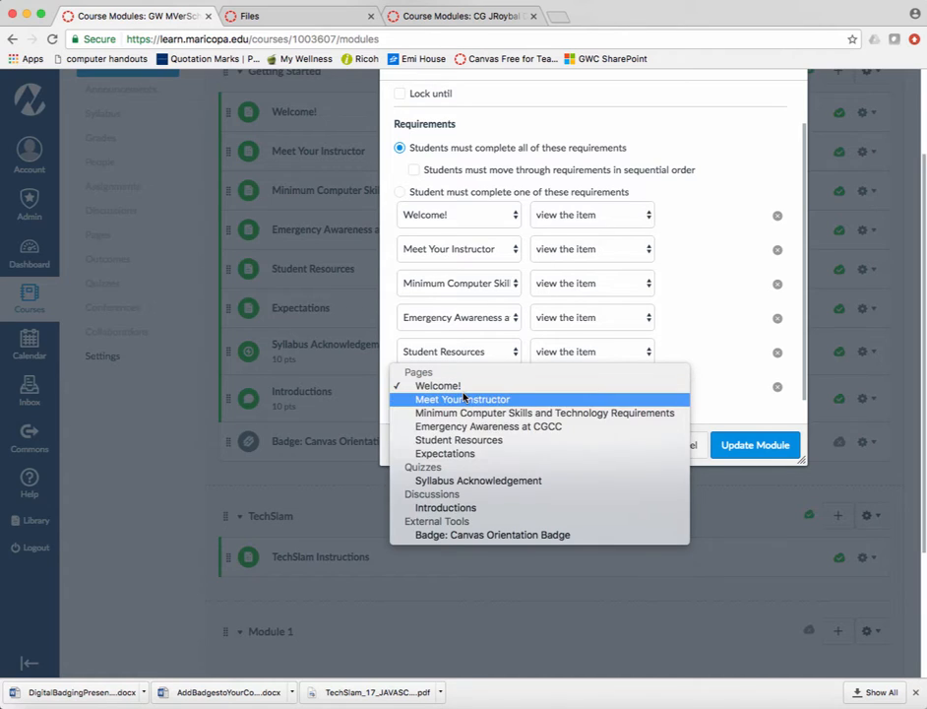
pyautogui.click(471, 450)
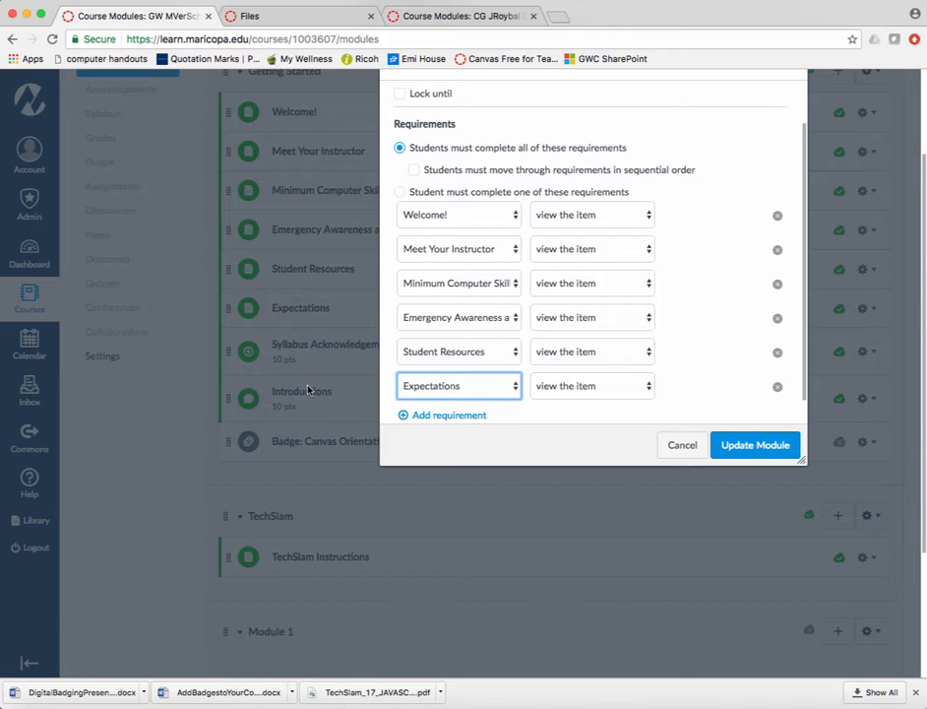
# Add a requirement that students submit the assignment for the Syllabus Acknowledgement quiz.
pyautogui.click(451, 416)
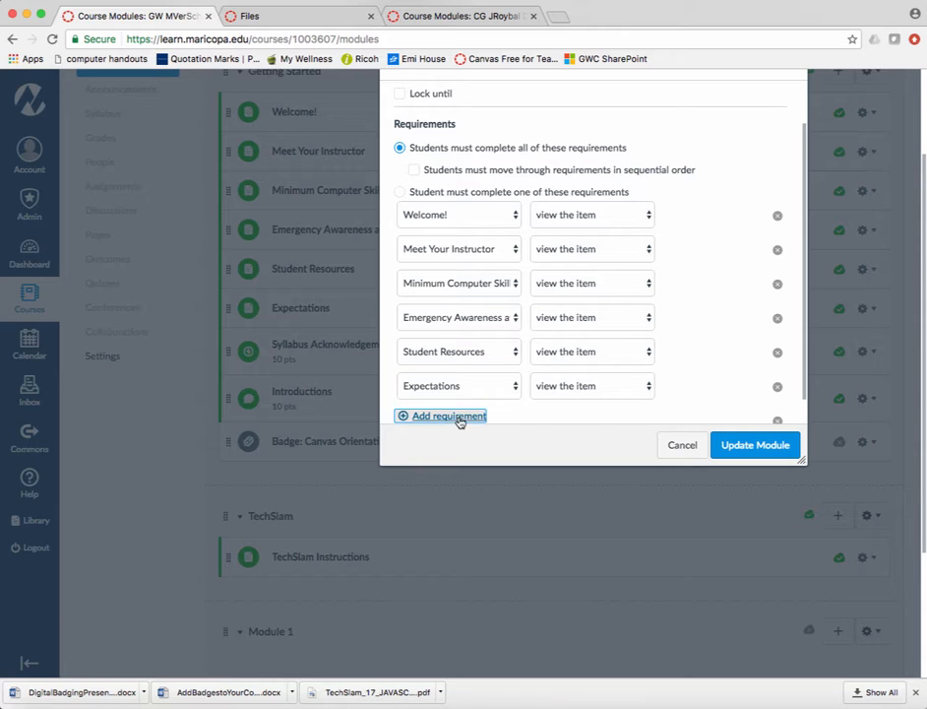
pyautogui.moveTo(805, 368); pyautogui.dragTo(778, 424)
pyautogui.click(468, 351)
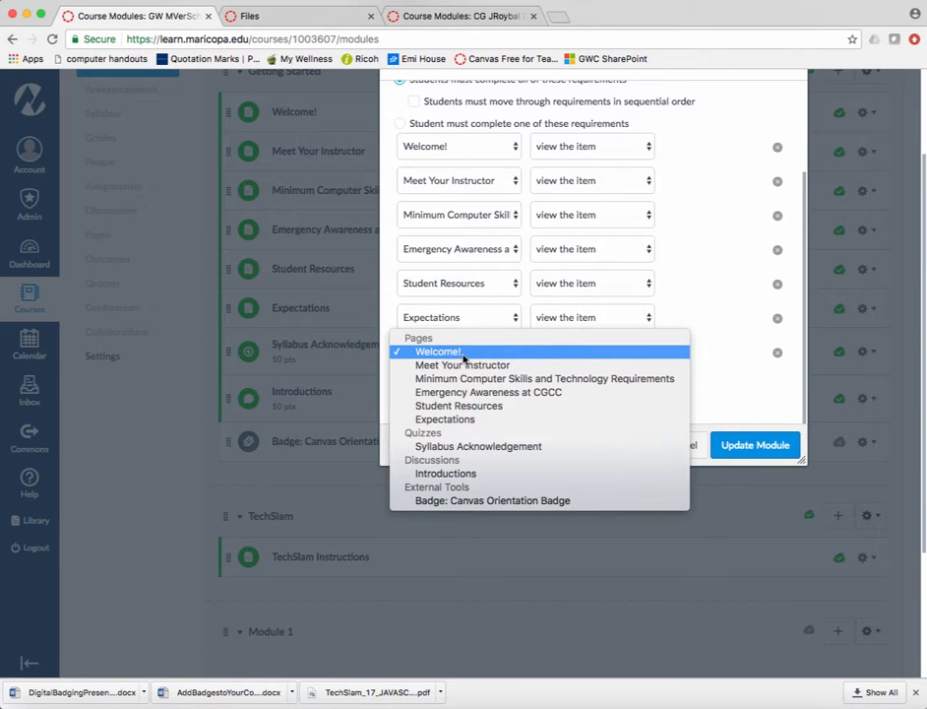
pyautogui.click(484, 446)
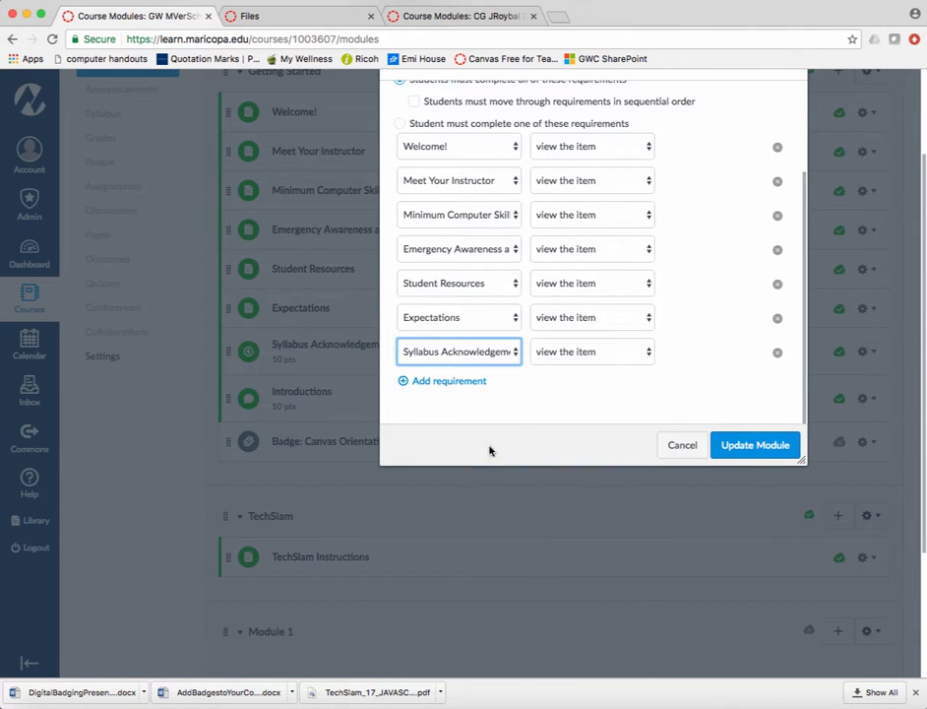
pyautogui.click(602, 353)
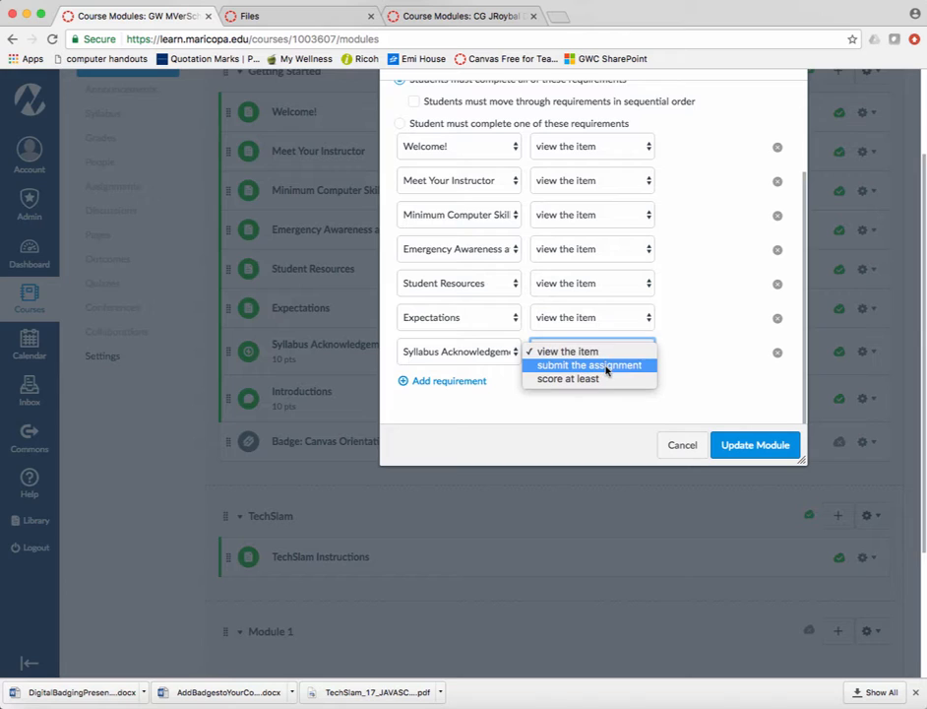
pyautogui.click(606, 366)
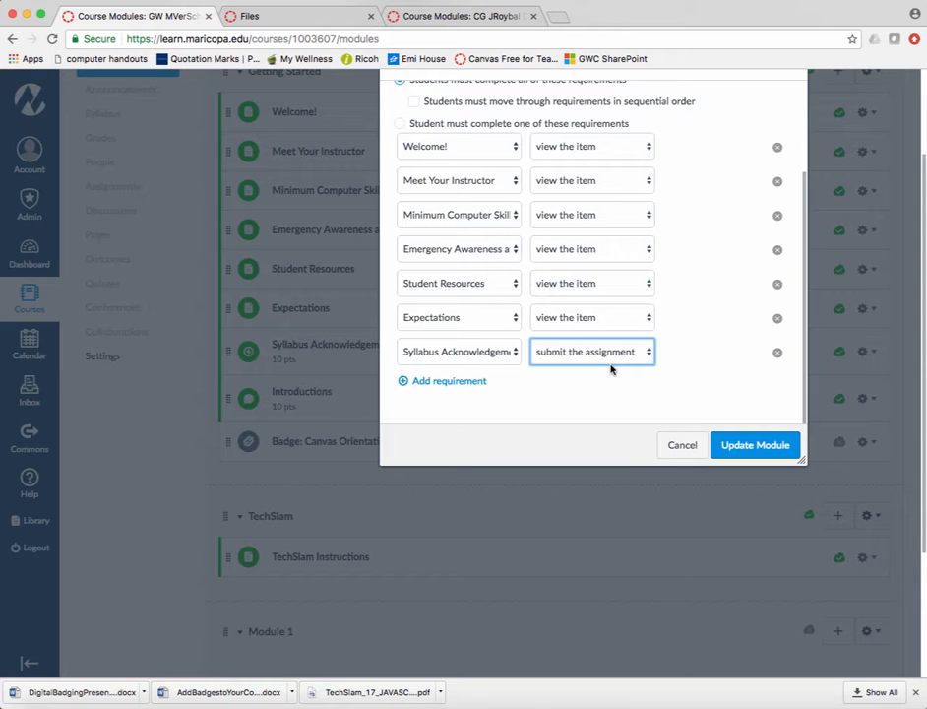
# Add a requirement that students submit the assignment for the Introductions discussion.
pyautogui.click(460, 384)
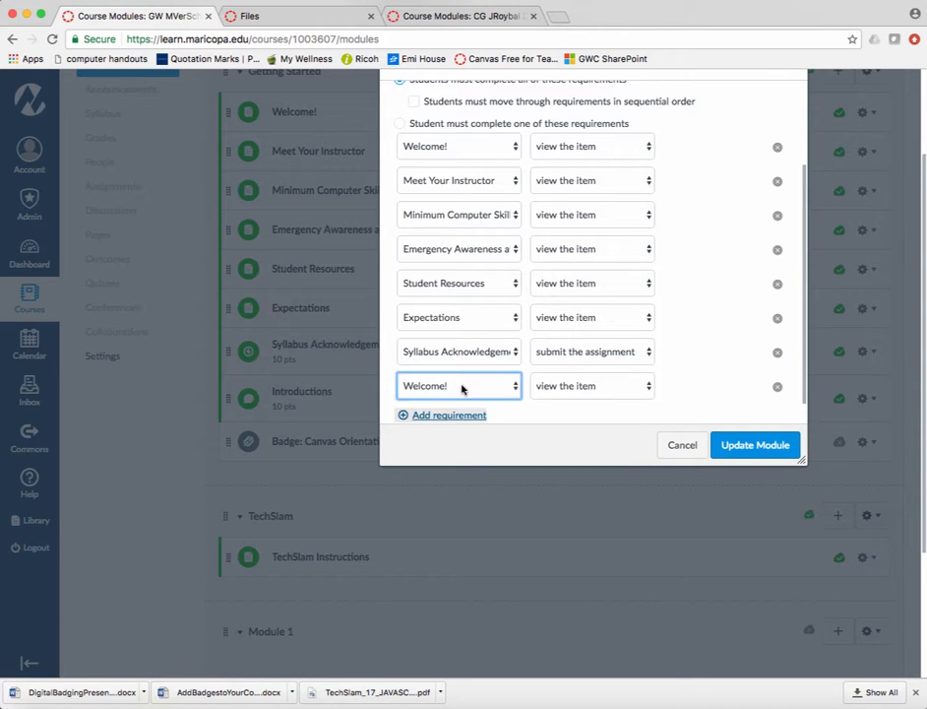
pyautogui.click(473, 390)
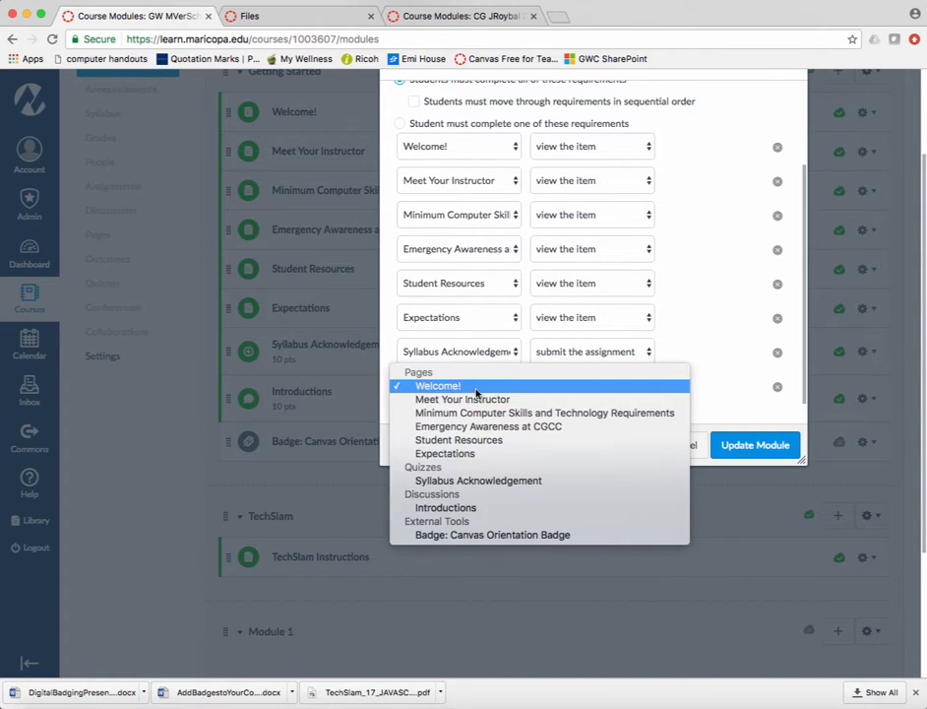
pyautogui.click(455, 508)
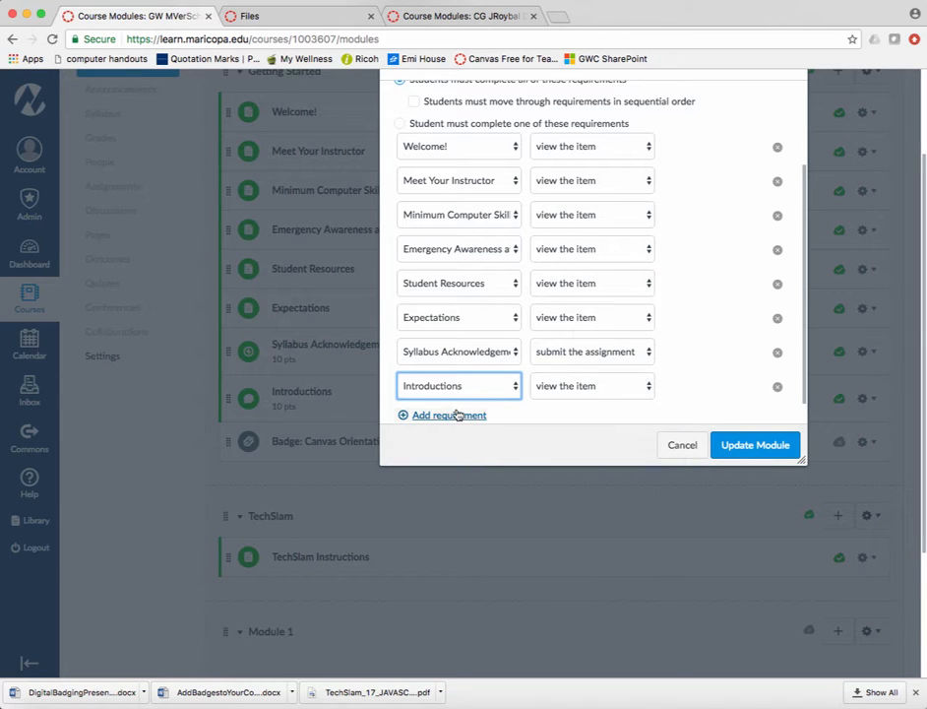
pyautogui.click(541, 388)
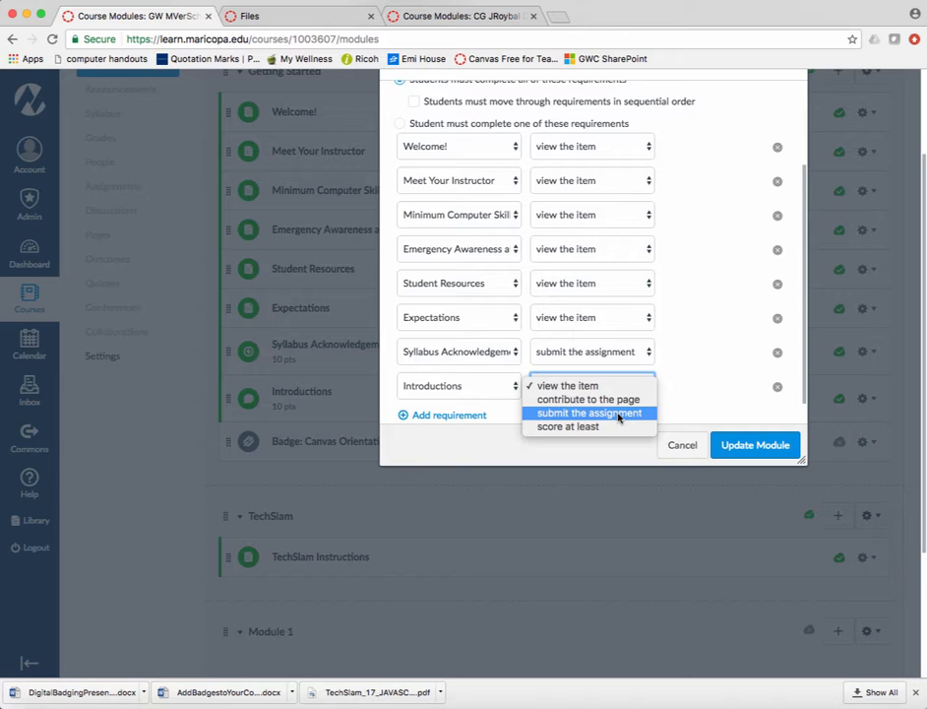
pyautogui.click(618, 413)
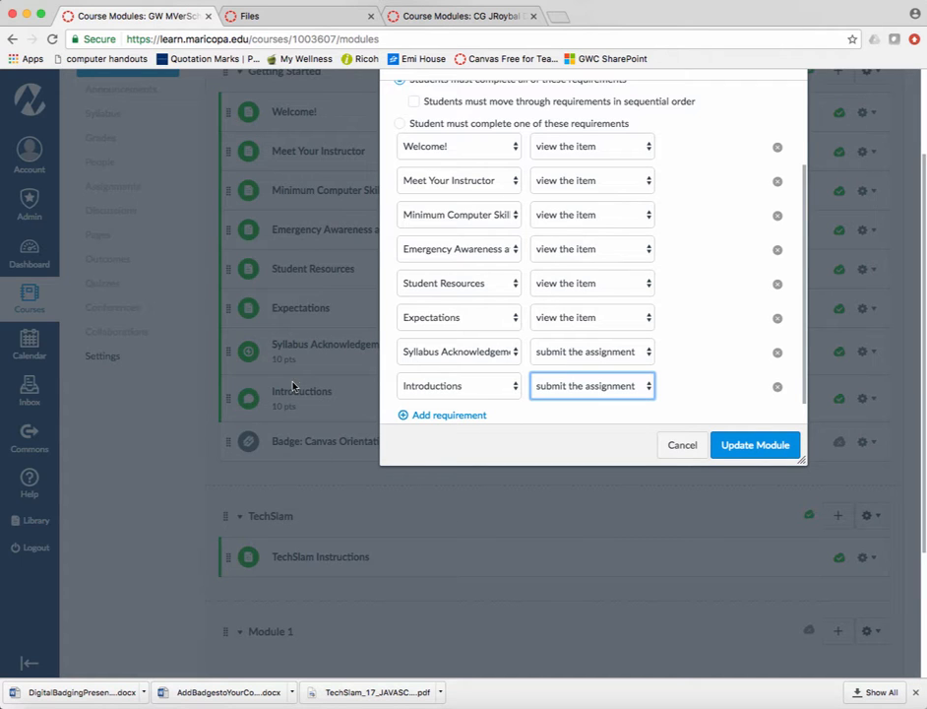
# Save the Getting Started requirements with the modules re-locked, and publish the Canvas Orientation Badge item.
pyautogui.click(724, 446)
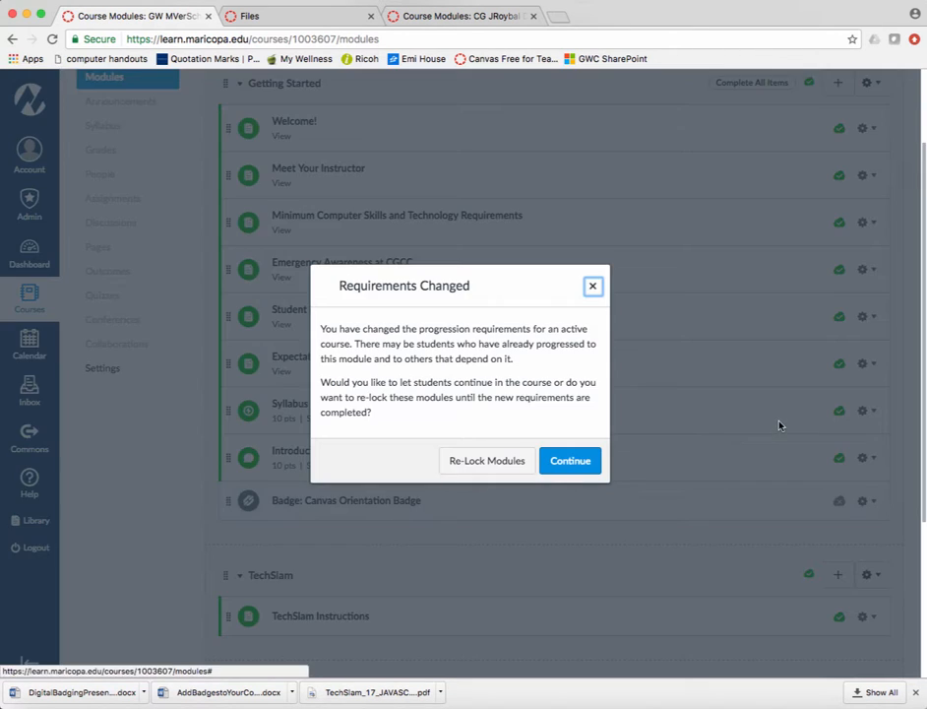
pyautogui.click(486, 463)
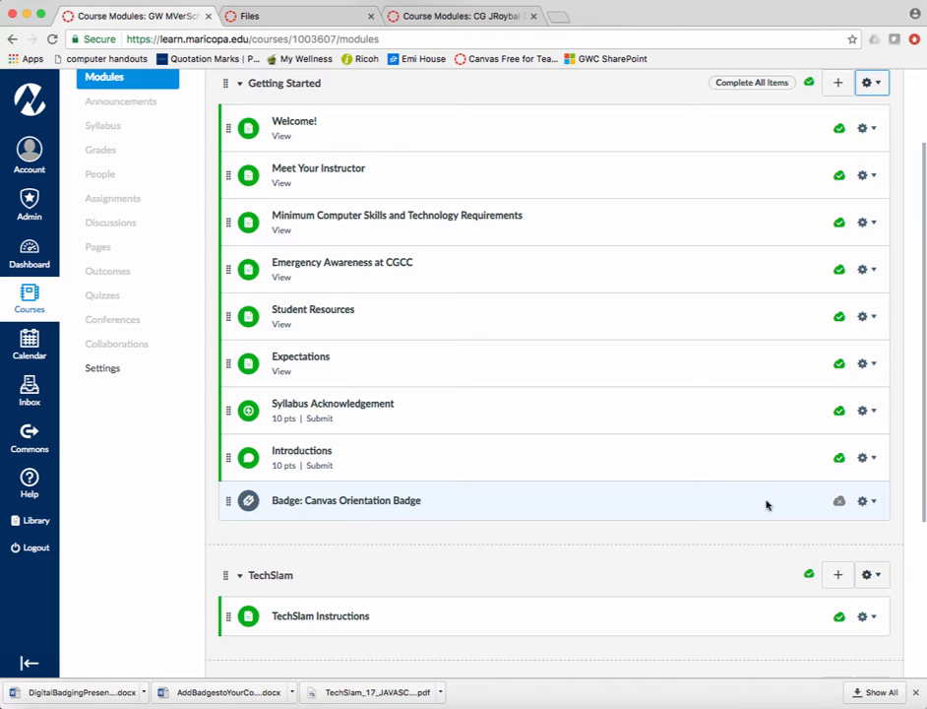
pyautogui.click(839, 503)
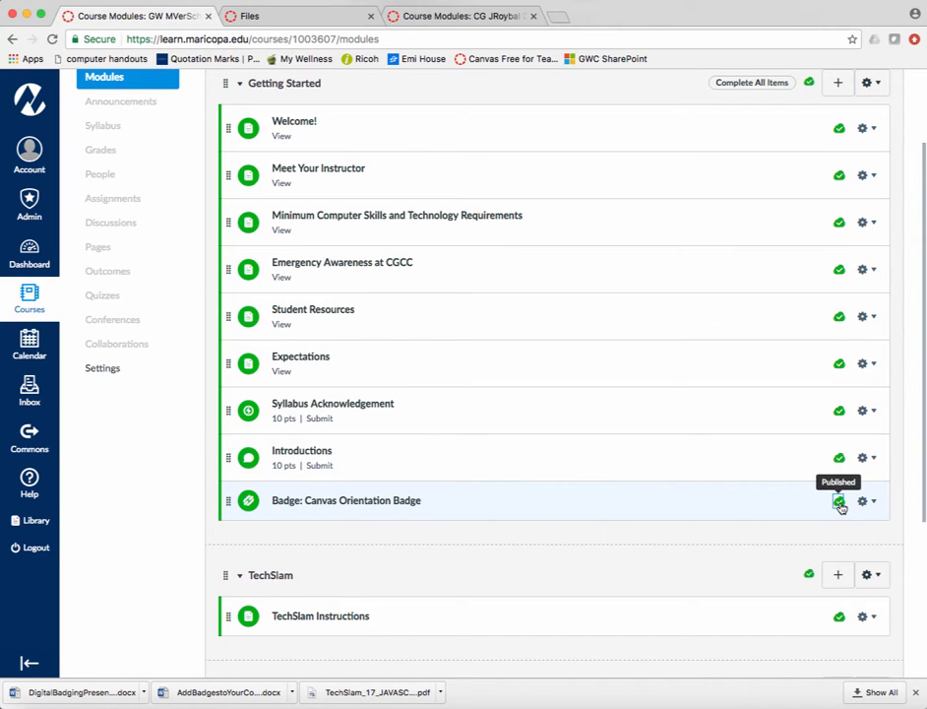